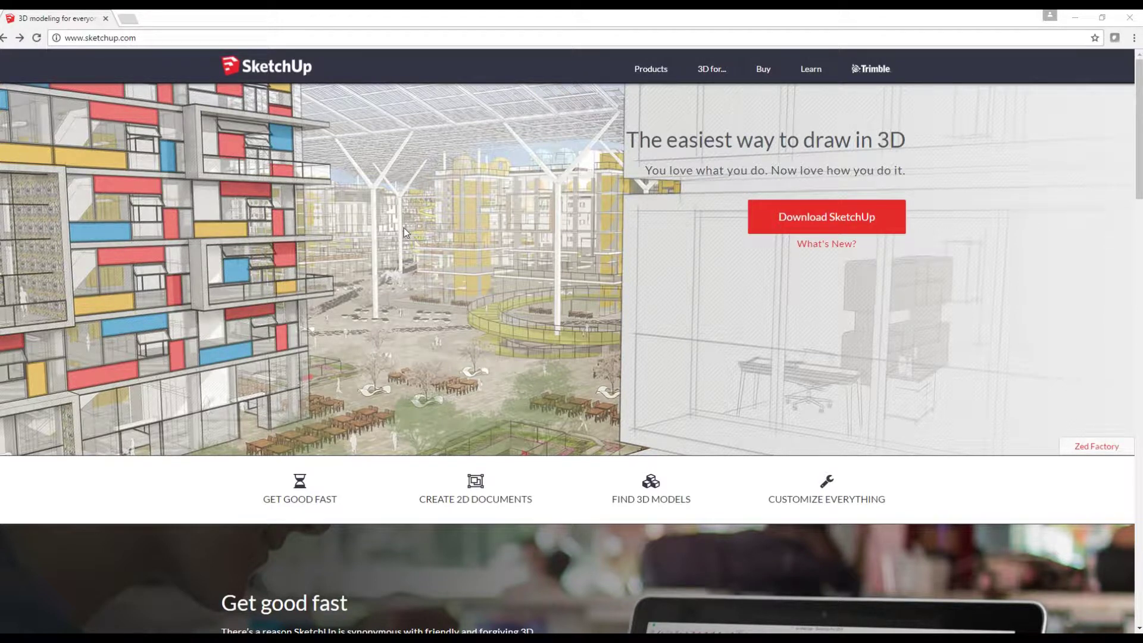
# Step: Go to the SketchUp download page in Chrome and view the 'I plan to use SketchUp for' options
pyautogui.click(163, 37)
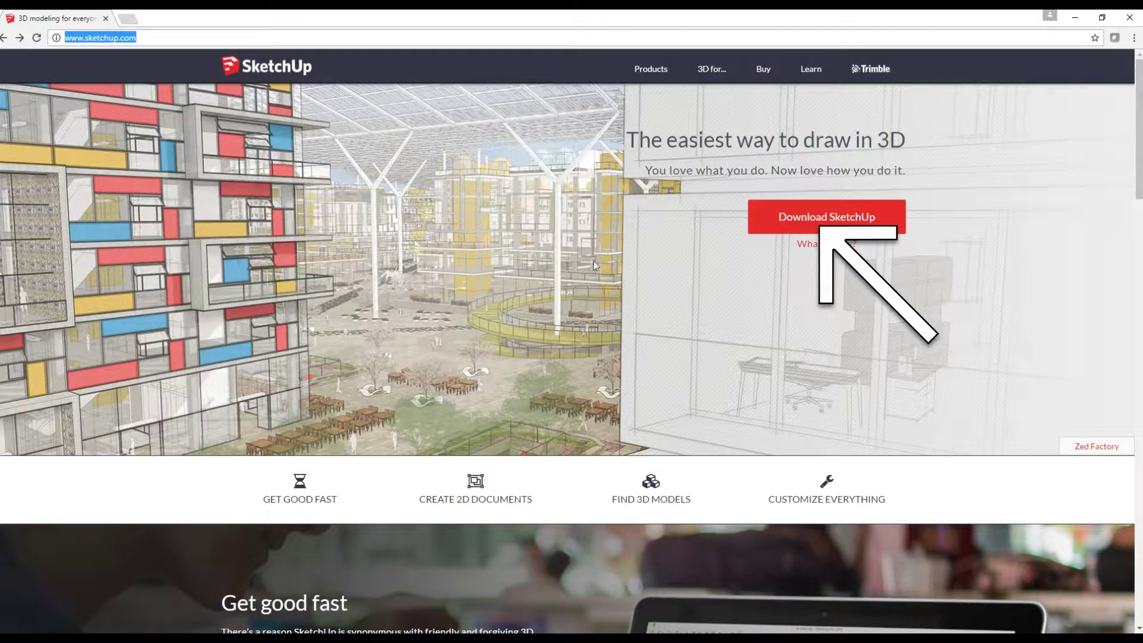
pyautogui.click(792, 222)
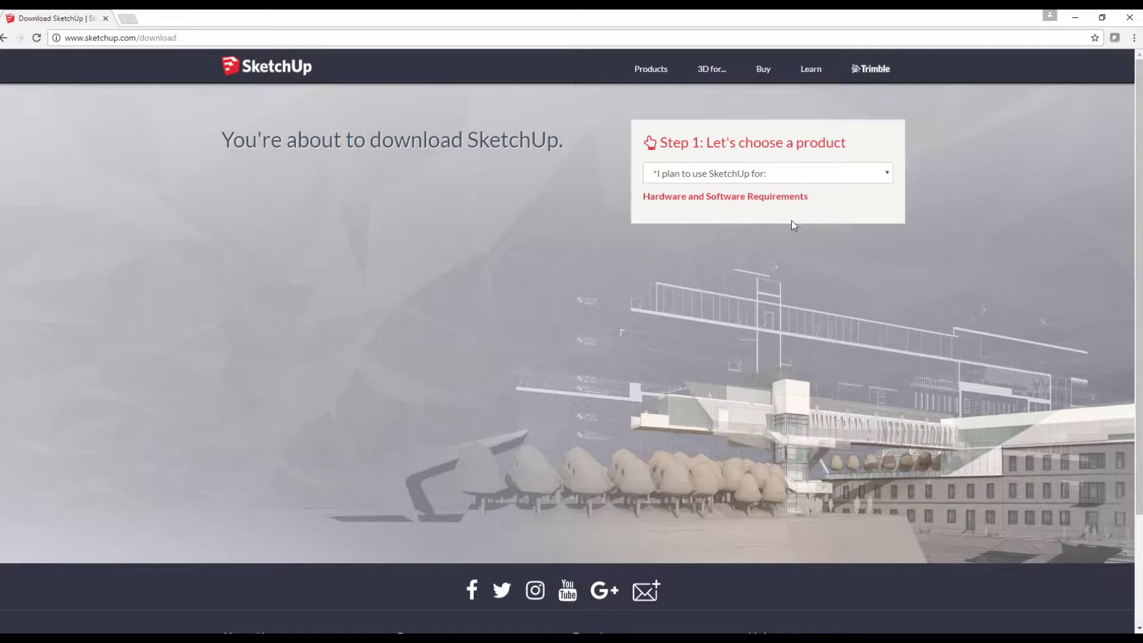
pyautogui.click(880, 176)
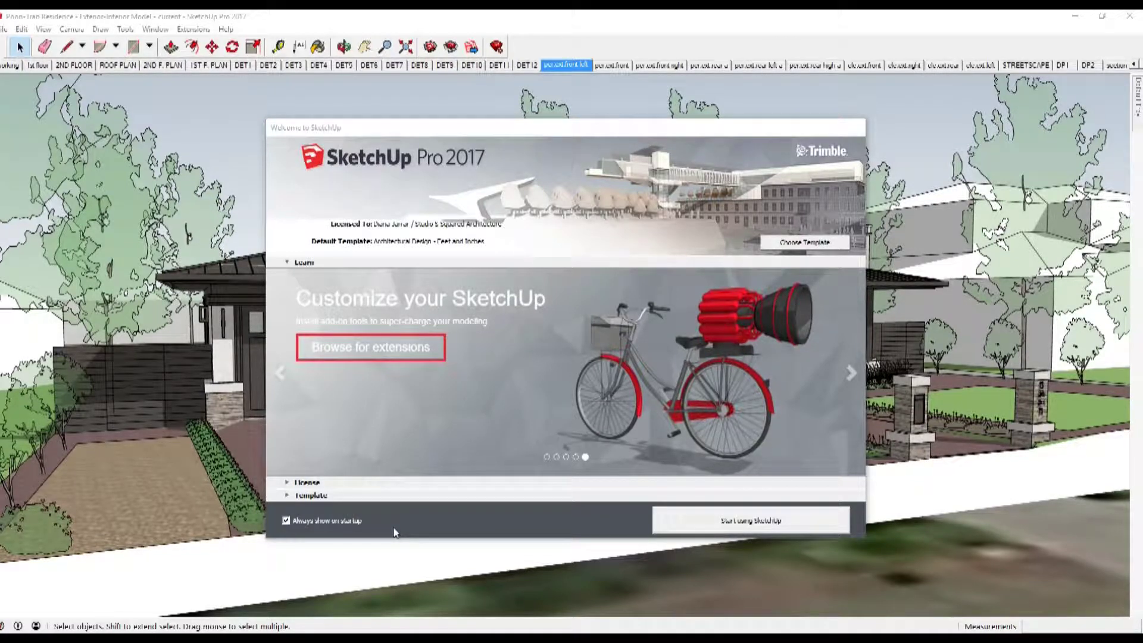
# Step: Turn off 'Always show on startup', look over the Template choices, and start using SketchUp
pyautogui.click(286, 522)
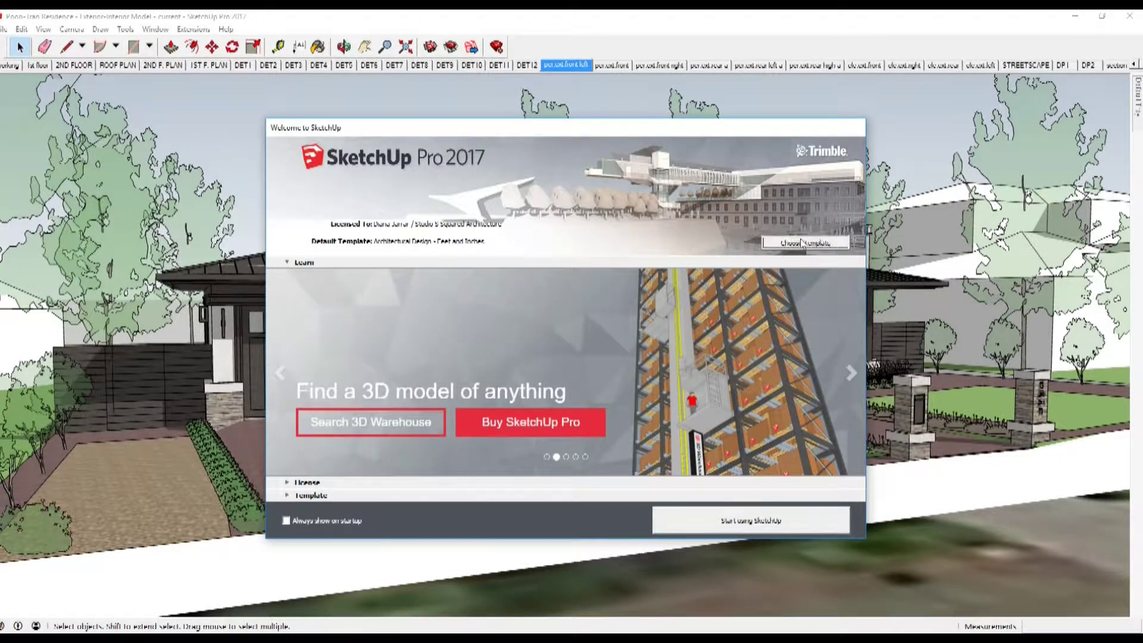
pyautogui.click(803, 242)
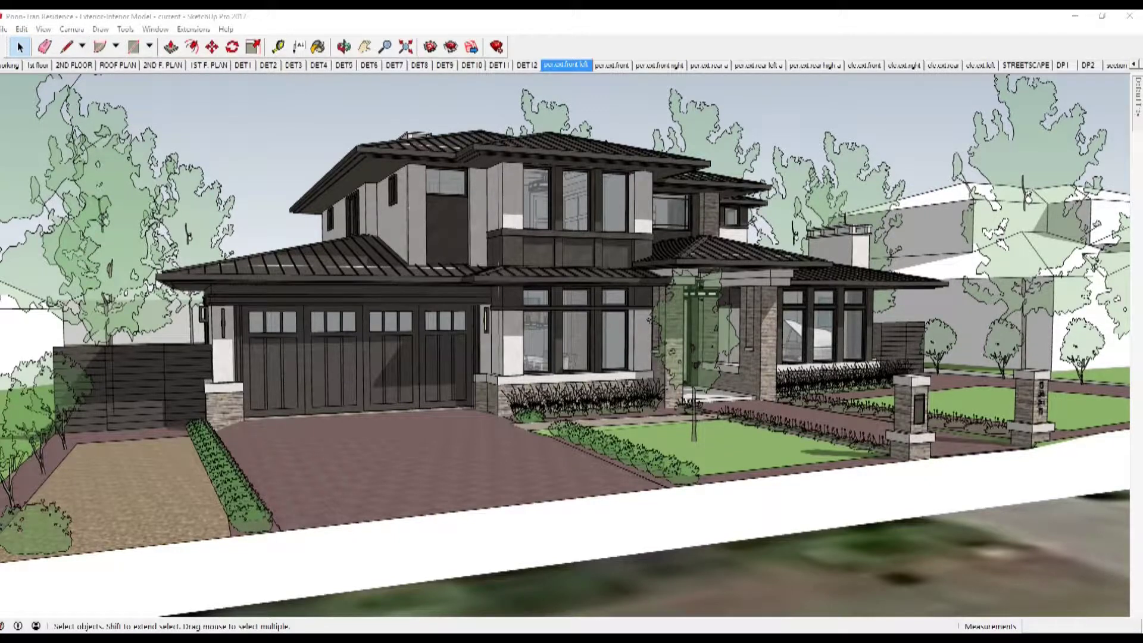
pyautogui.click(3, 28)
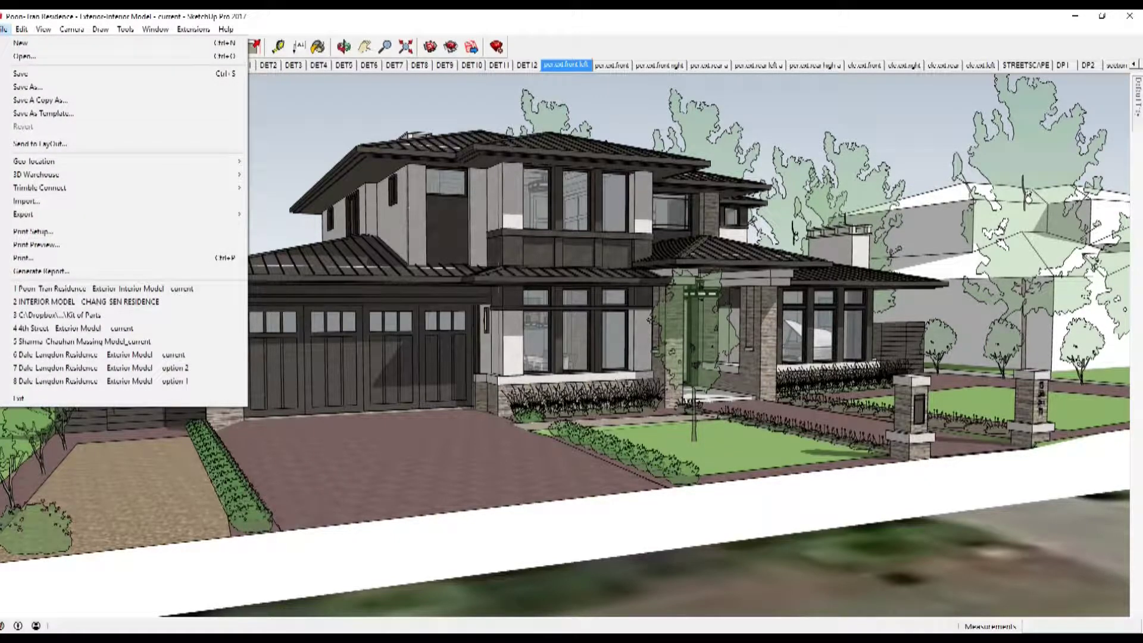
pyautogui.click(4, 29)
pyautogui.click(43, 30)
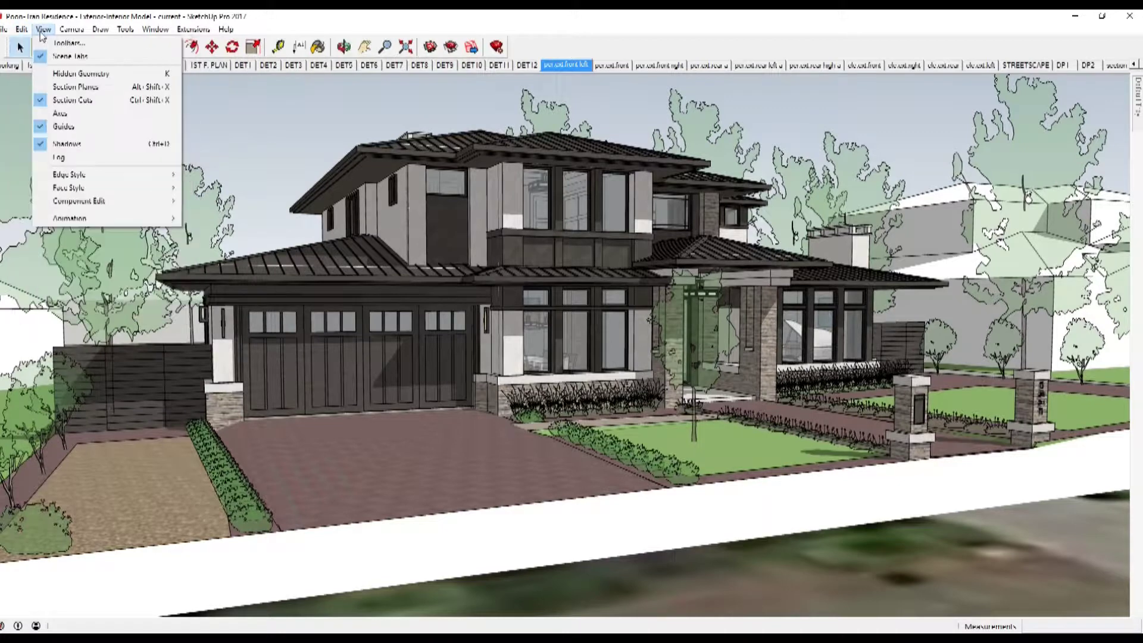
pyautogui.moveTo(97, 31)
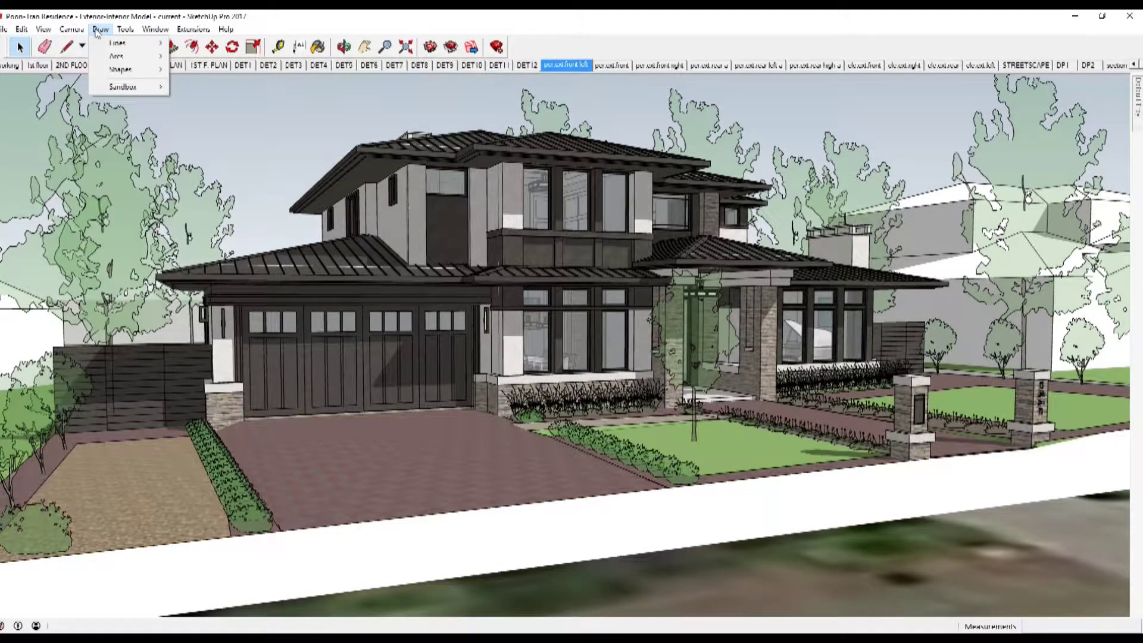
pyautogui.moveTo(178, 33)
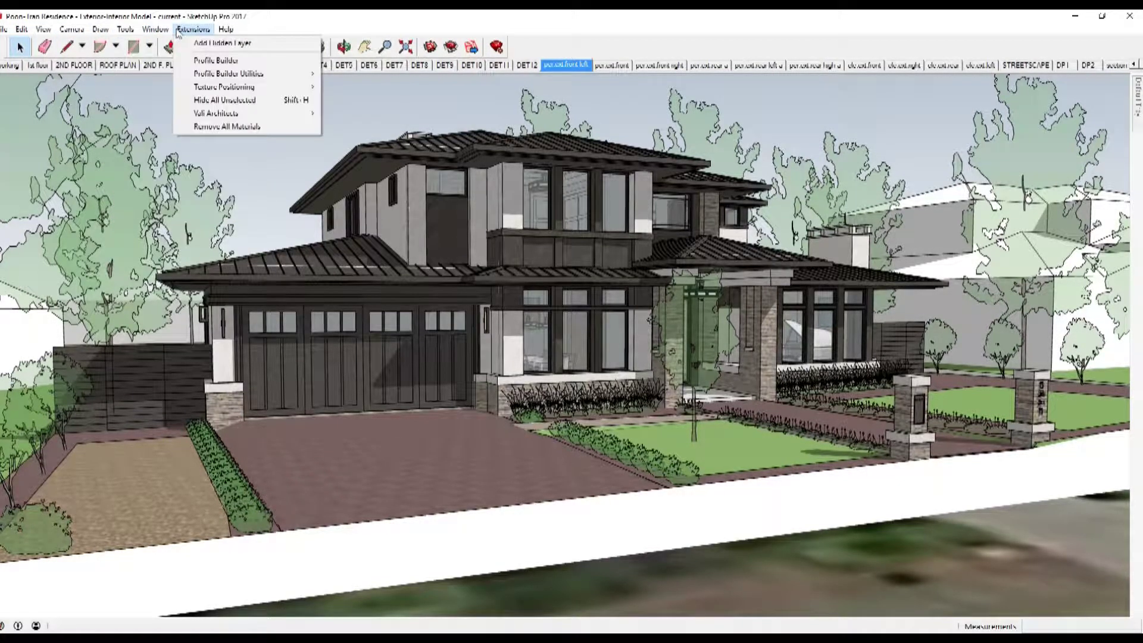
pyautogui.moveTo(232, 33)
pyautogui.click(318, 30)
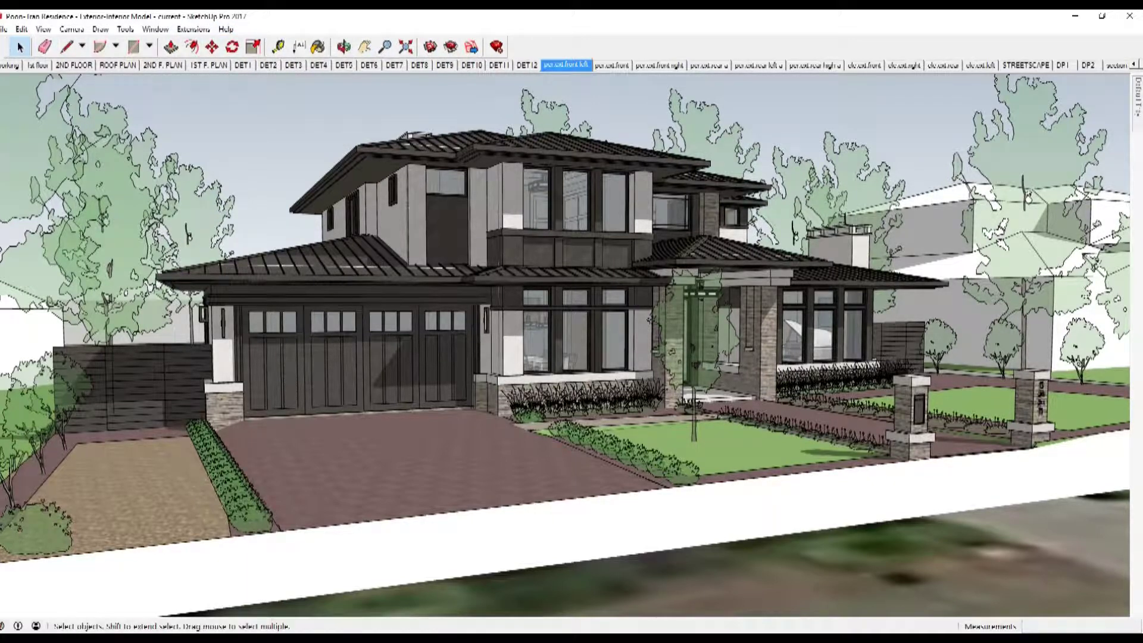
pyautogui.moveTo(11, 48)
pyautogui.mouseDown()
pyautogui.moveTo(12, 89)
pyautogui.moveTo(7, 43)
pyautogui.mouseUp()
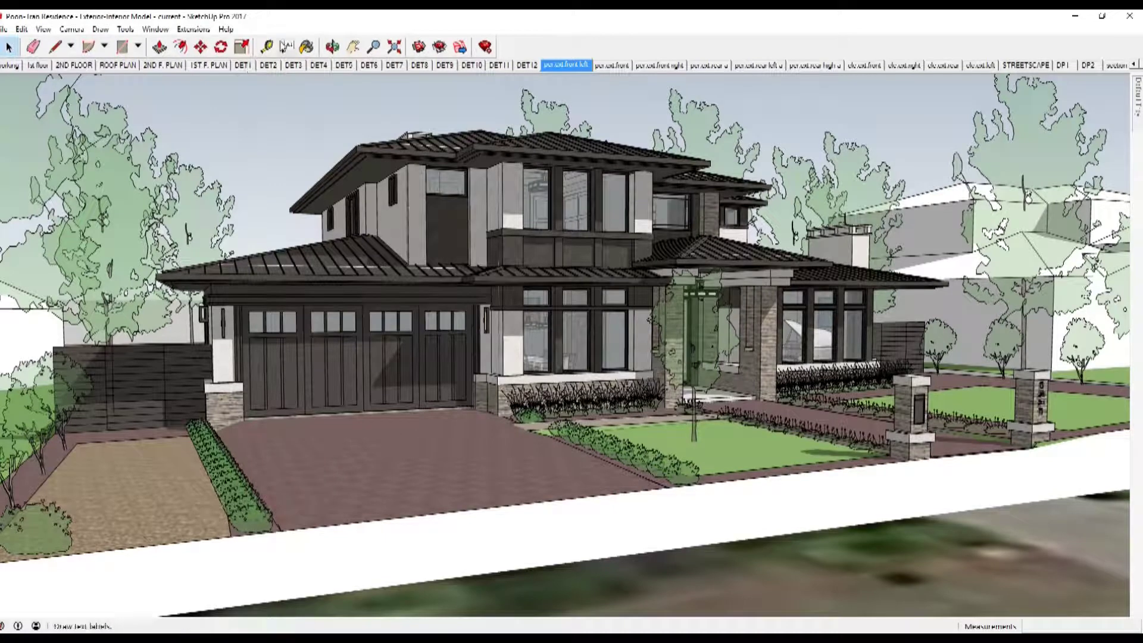
pyautogui.click(43, 30)
# Step: Turn on the Camera and Large Tool Set toolbars from View > Toolbars
pyautogui.click(56, 39)
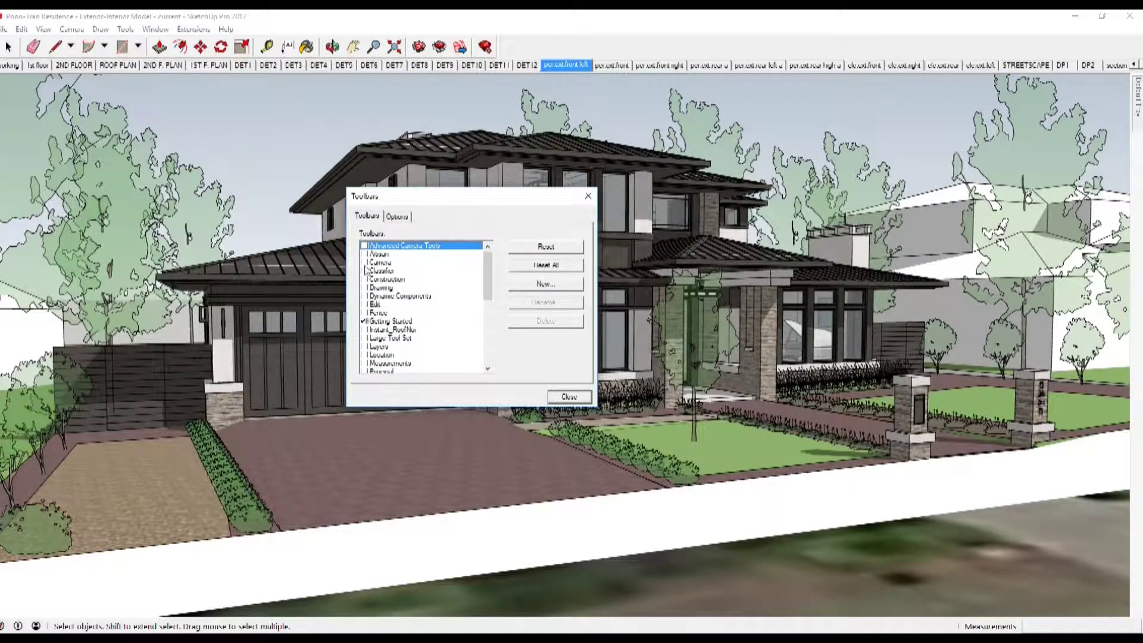
pyautogui.click(364, 263)
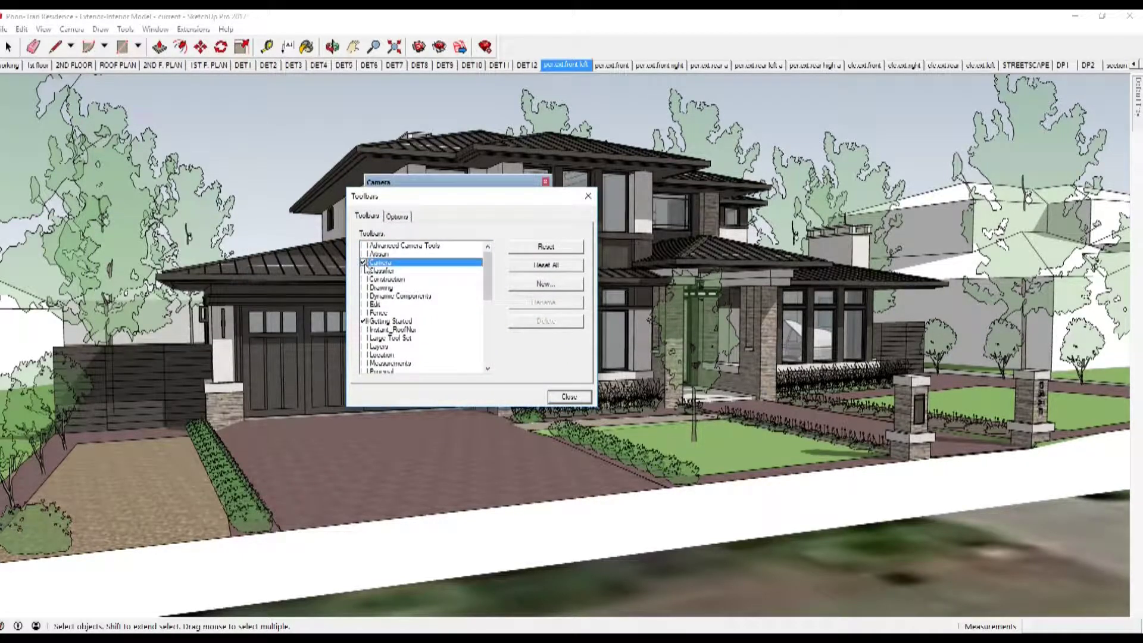
pyautogui.click(365, 338)
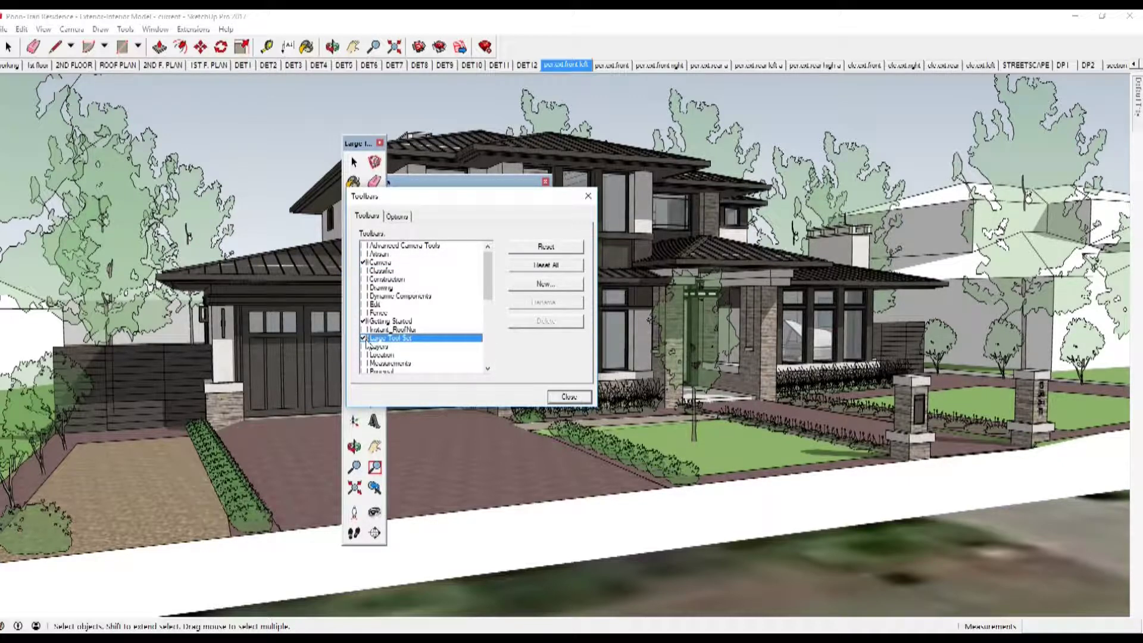
pyautogui.click(567, 397)
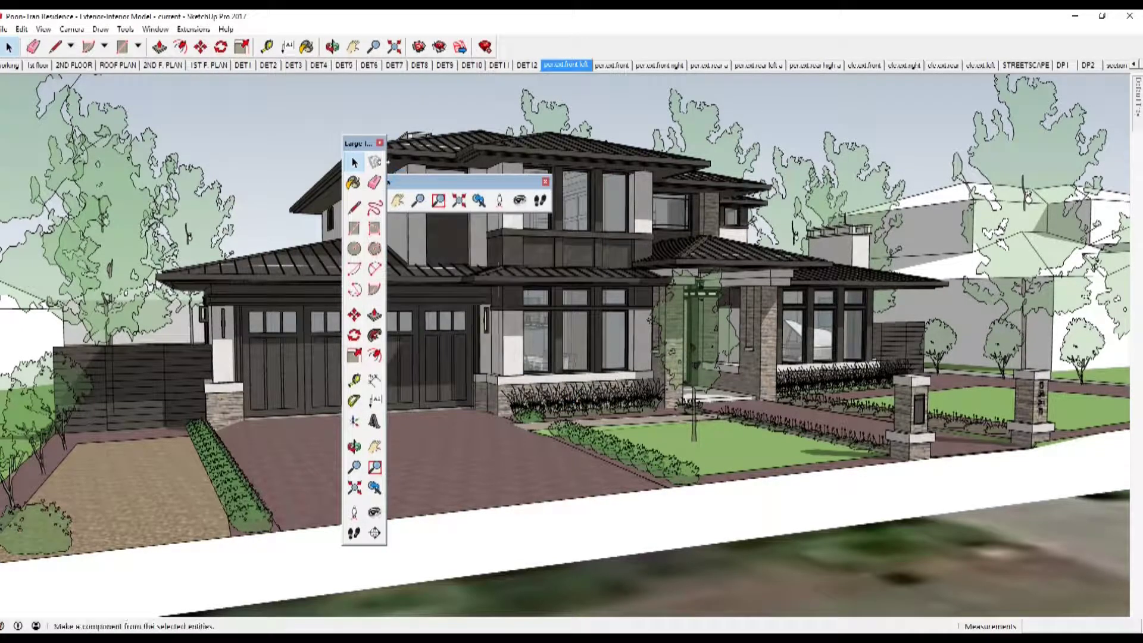
# Step: Dock the Large Tool Set down the left edge and the Camera tools in the top row
pyautogui.moveTo(359, 144); pyautogui.dragTo(15, 83)
pyautogui.moveTo(432, 186); pyautogui.dragTo(535, 46)
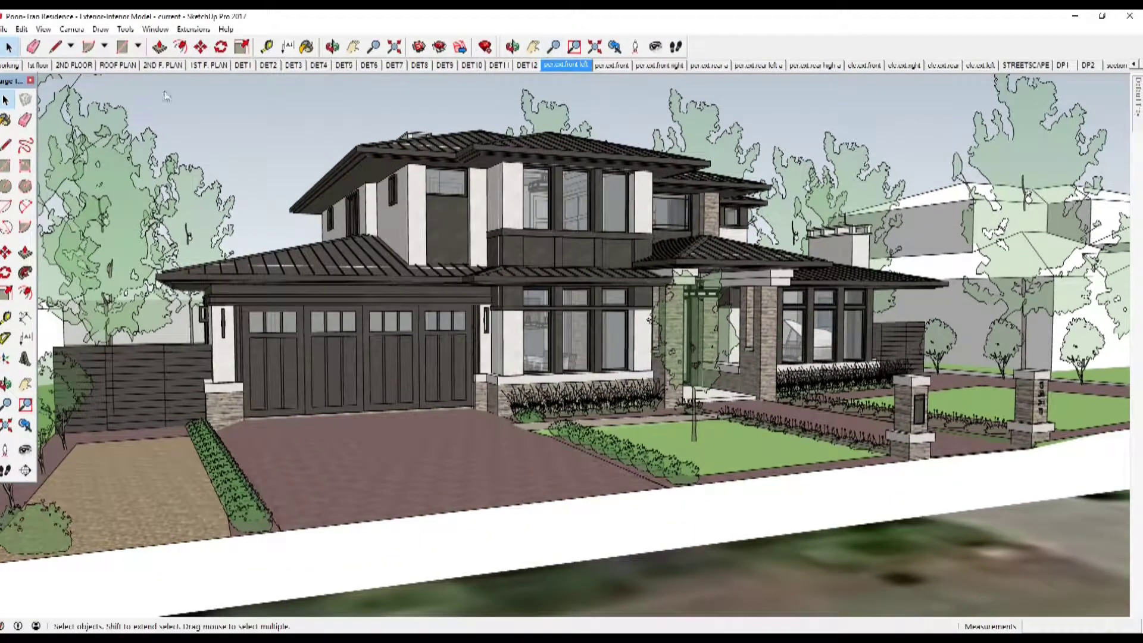
pyautogui.moveTo(7, 82); pyautogui.dragTo(11, 76)
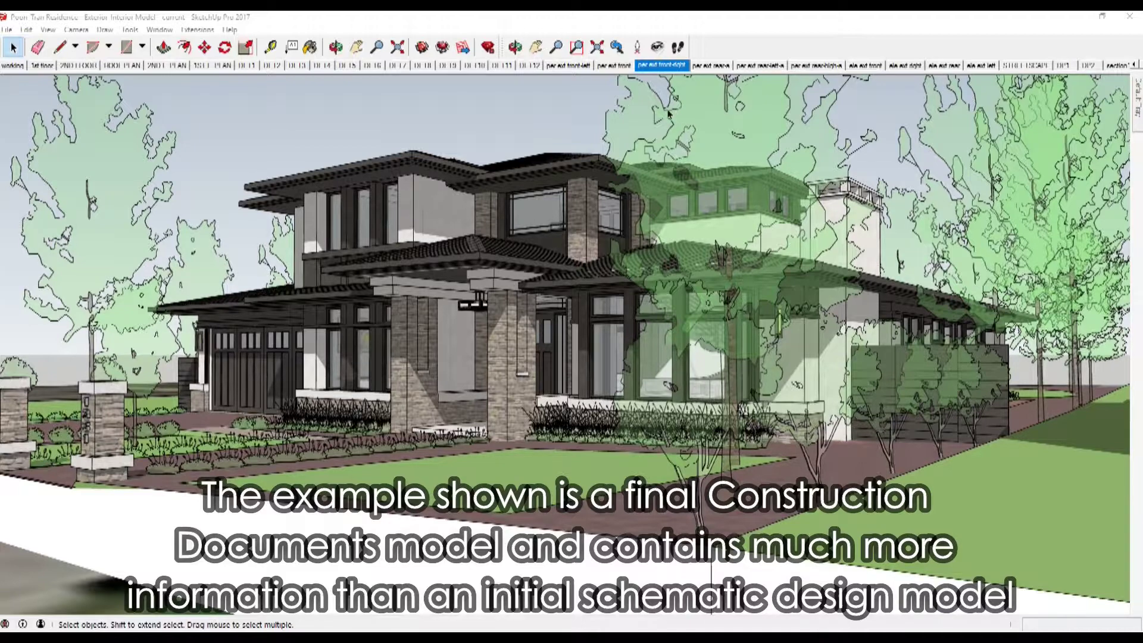
# Step: View the per ext front-left, rear-high-a, ele ext right and STREETSCAPE scenes, ending on section 1
pyautogui.click(568, 66)
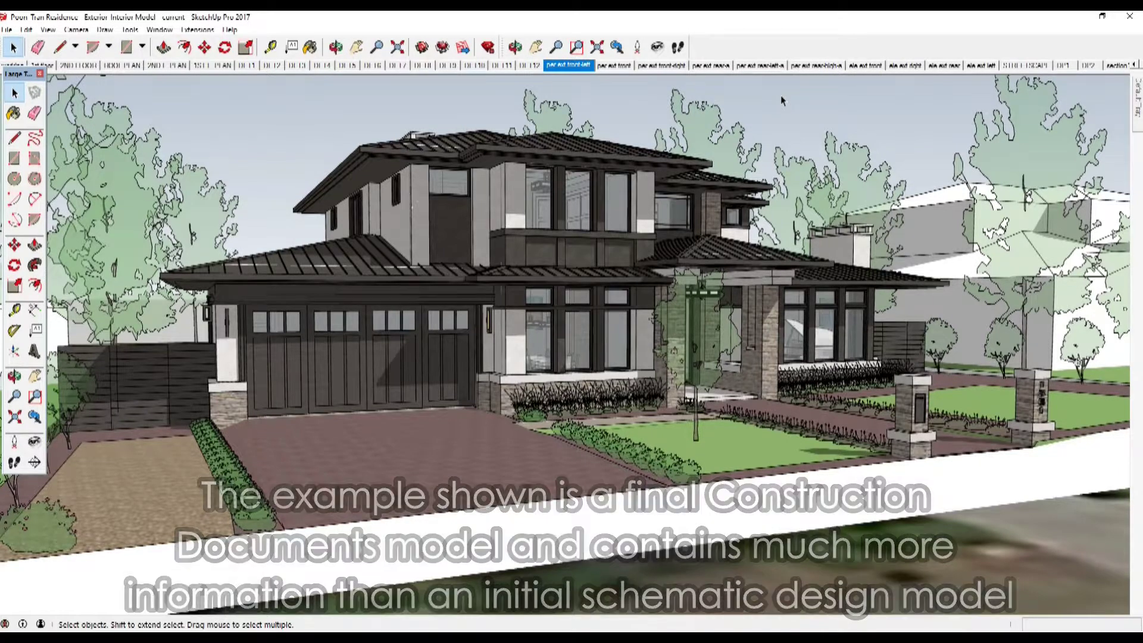
pyautogui.click(803, 67)
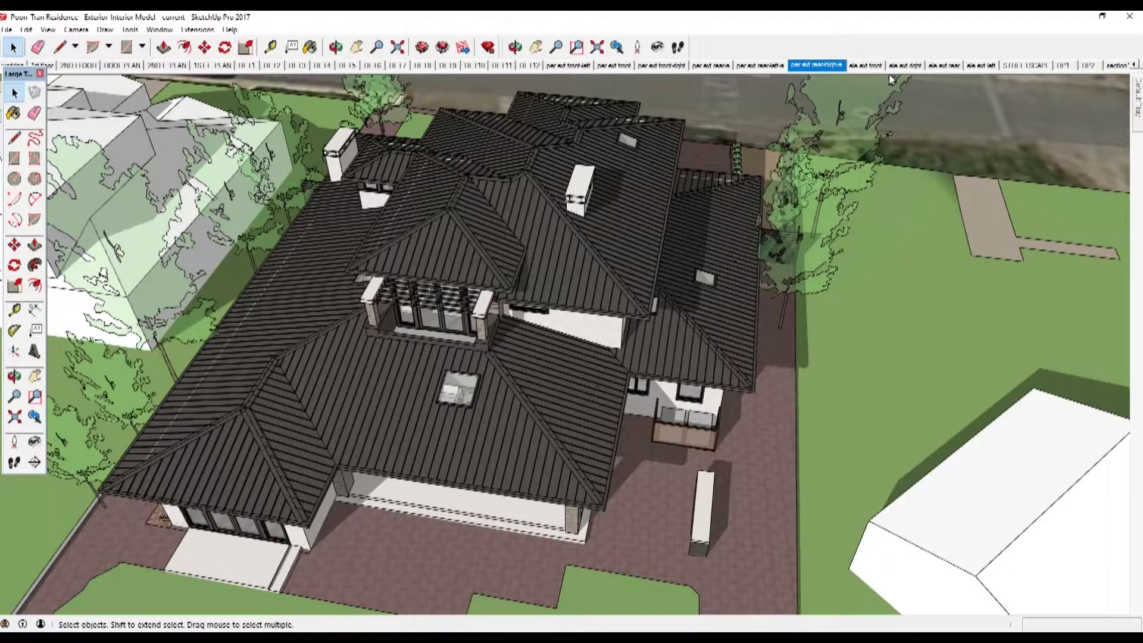
pyautogui.click(905, 65)
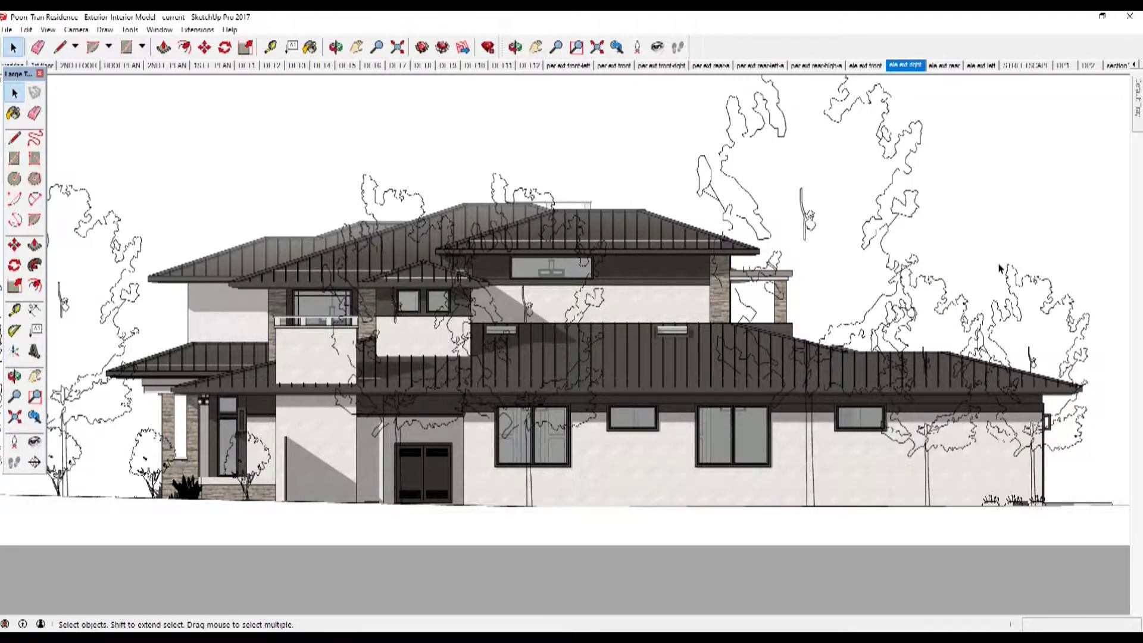
pyautogui.click(1025, 65)
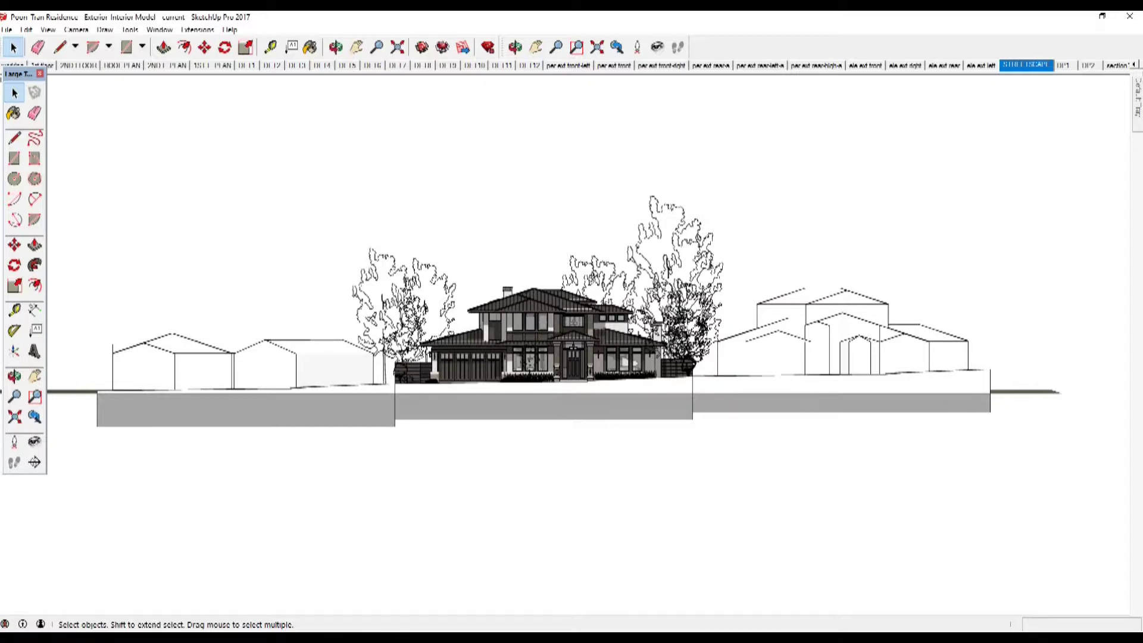
pyautogui.click(1135, 65)
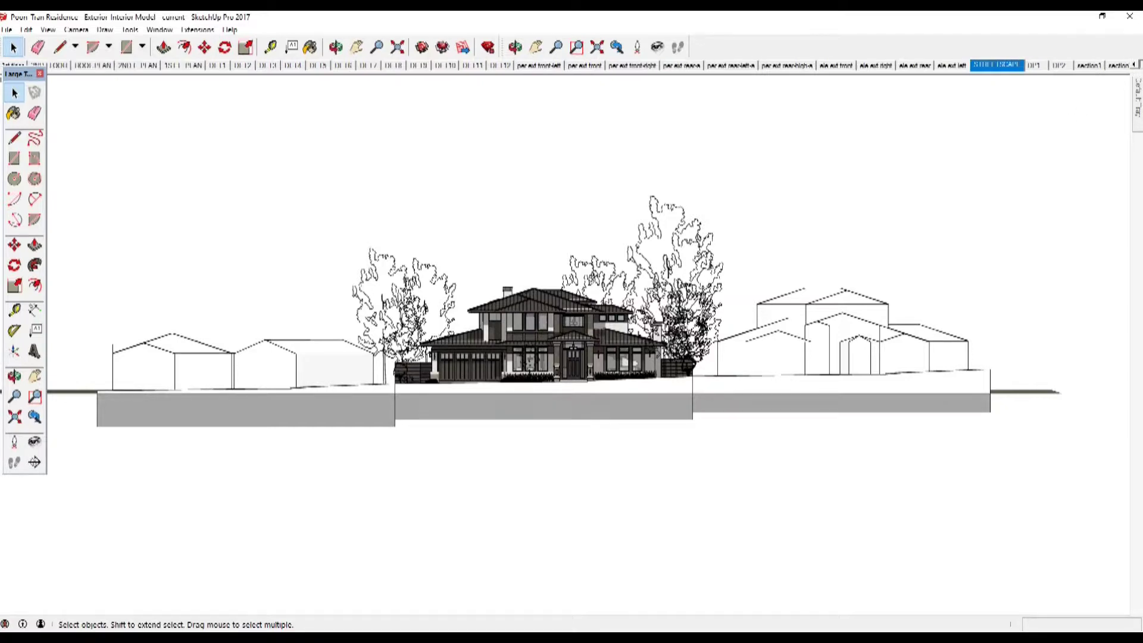
pyautogui.click(1133, 65)
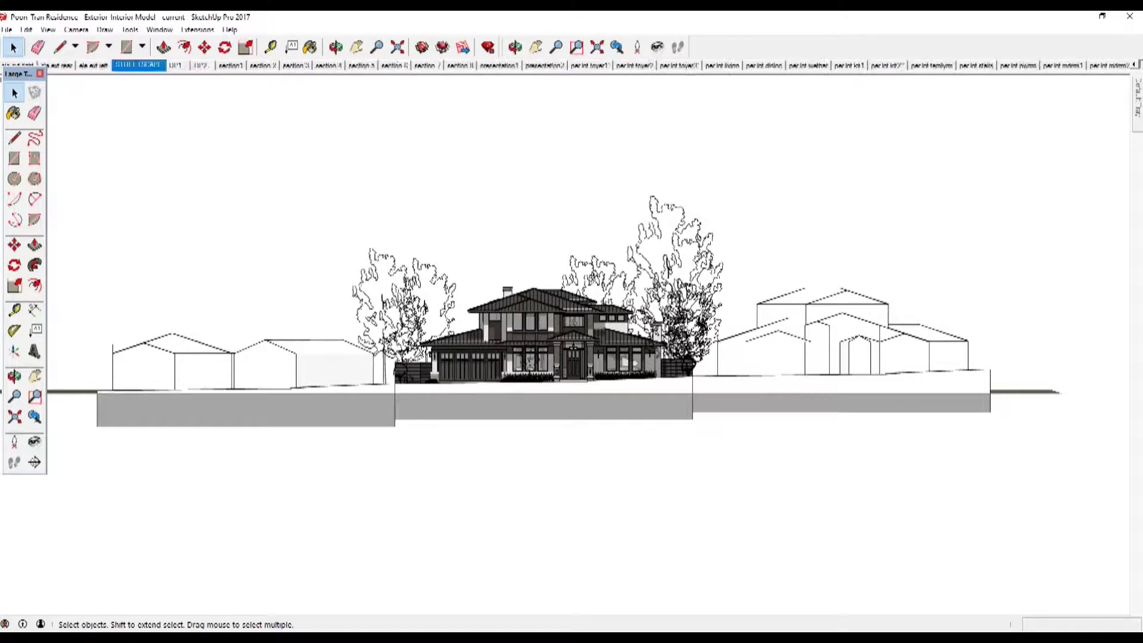
pyautogui.click(1130, 65)
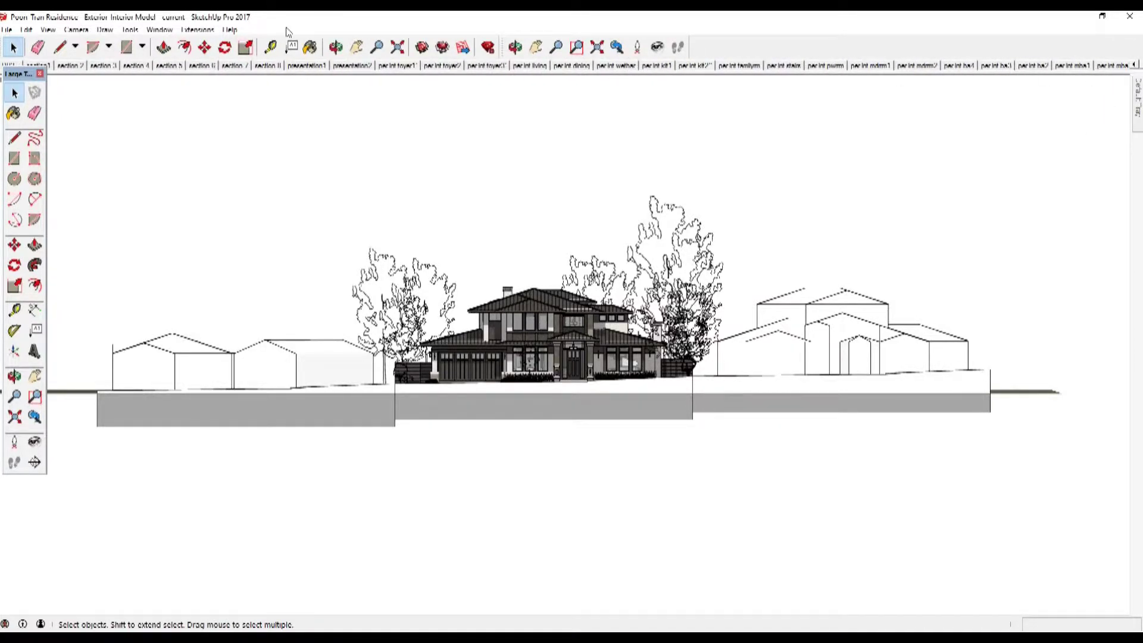
pyautogui.click(48, 67)
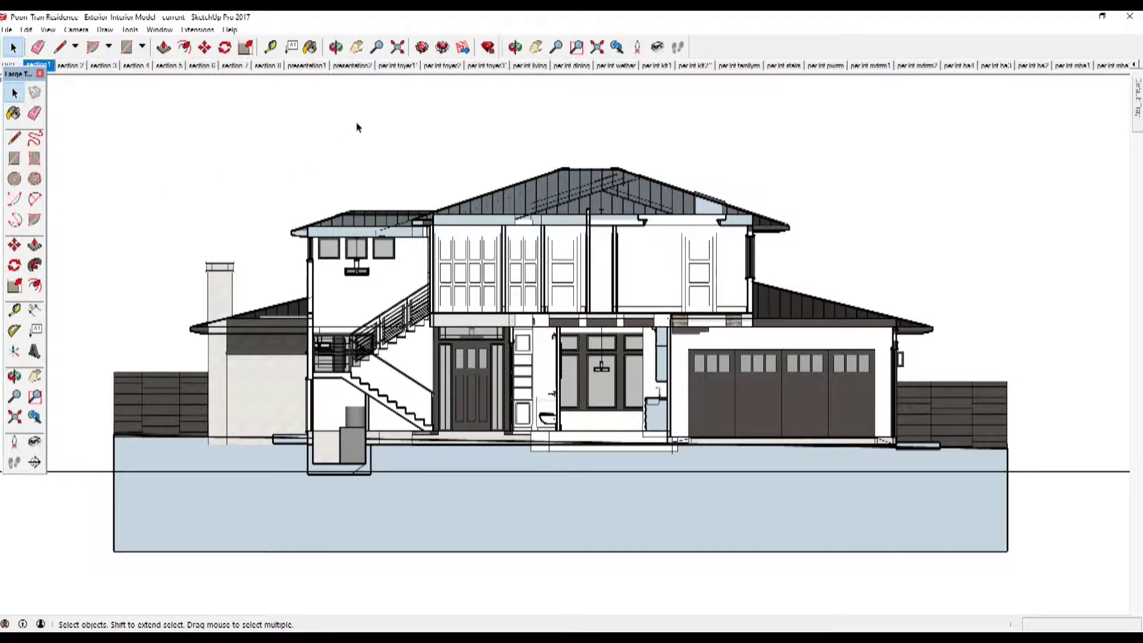
# Step: Step through the foyer, living room, two kitchen and family room interior scenes
pyautogui.click(394, 66)
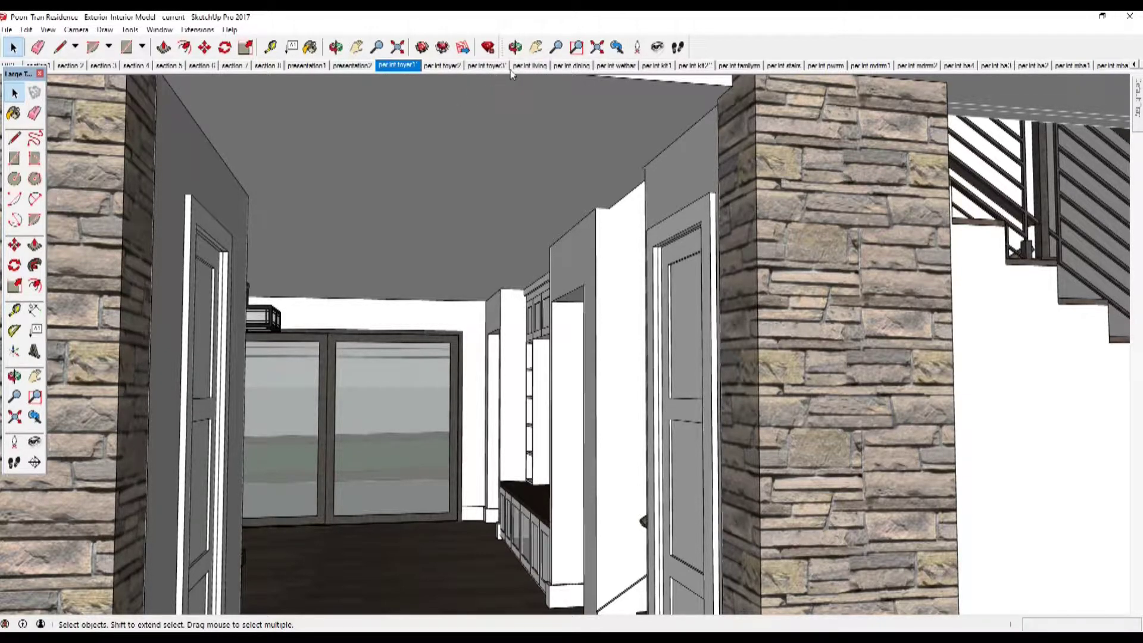
pyautogui.click(529, 66)
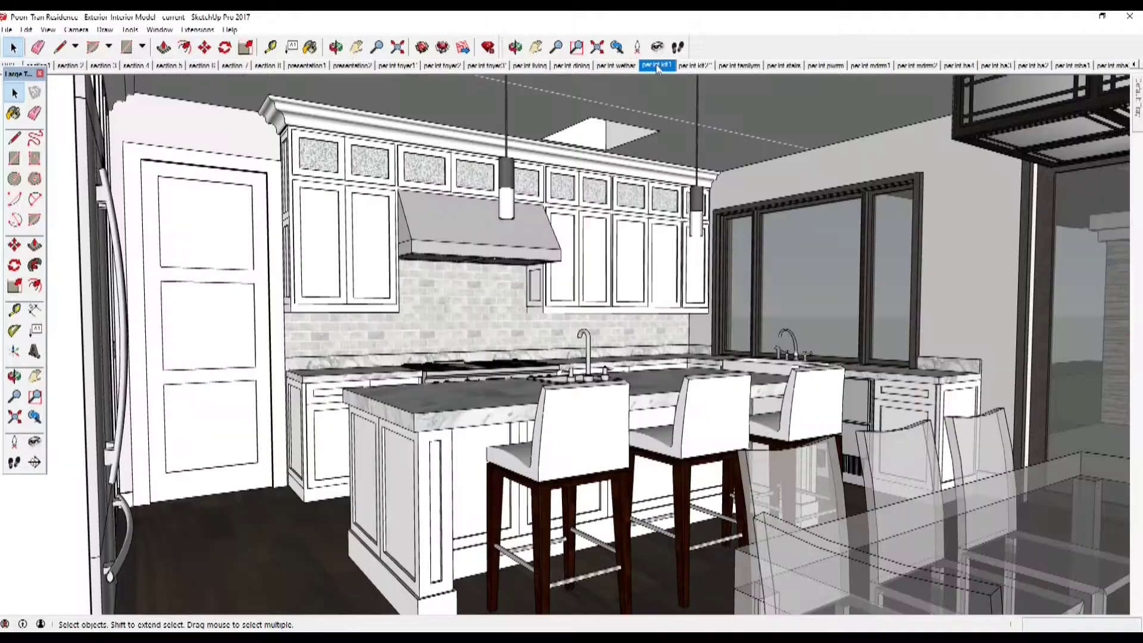
pyautogui.click(657, 65)
pyautogui.click(693, 66)
pyautogui.click(743, 66)
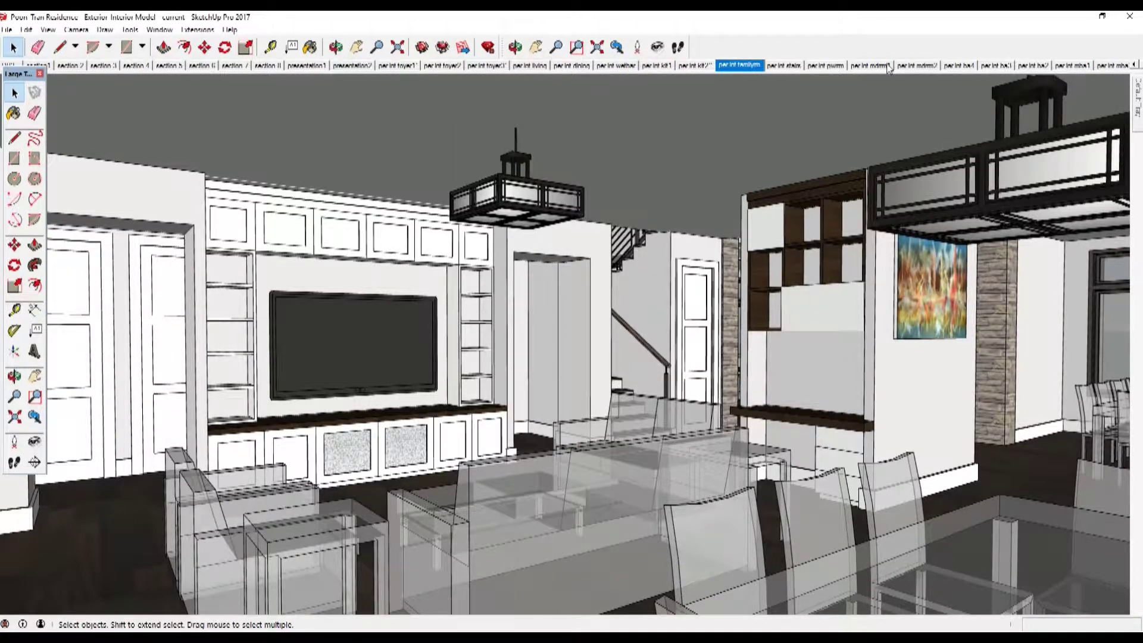
# Step: Scroll the scene tabs and view the powder room, mudroom, bathroom and master bath scenes
pyautogui.click(1139, 67)
pyautogui.click(1139, 66)
pyautogui.click(1138, 67)
pyautogui.click(1139, 67)
pyautogui.click(1138, 67)
pyautogui.click(1139, 66)
pyautogui.click(1139, 66)
pyautogui.click(1139, 67)
pyautogui.click(1139, 67)
pyautogui.click(1139, 67)
pyautogui.click(244, 66)
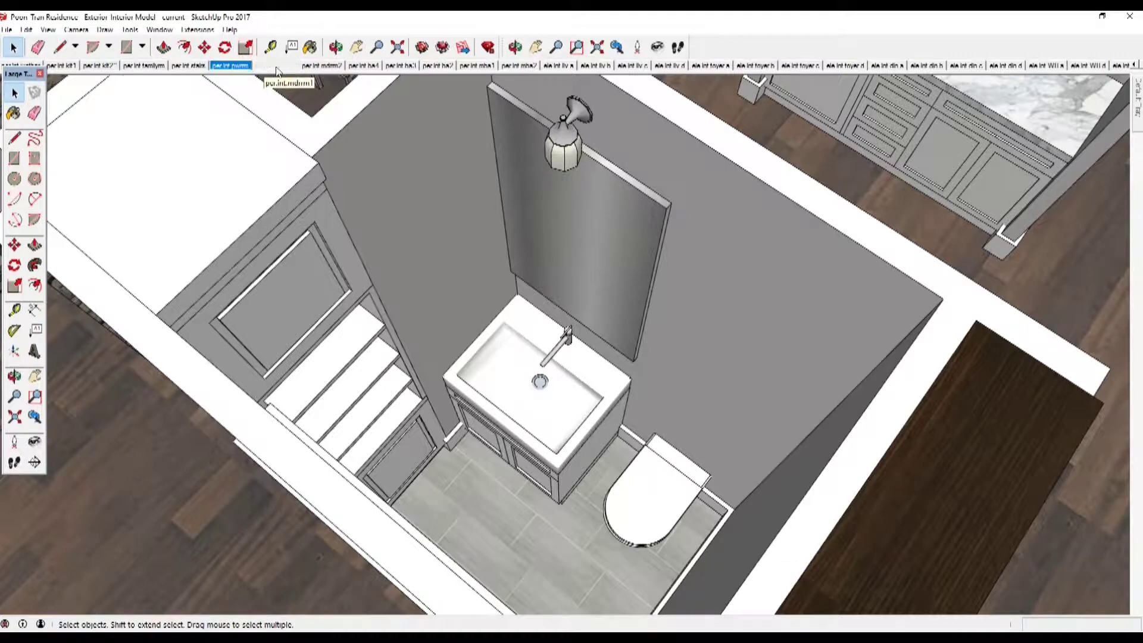
pyautogui.click(276, 67)
pyautogui.click(375, 67)
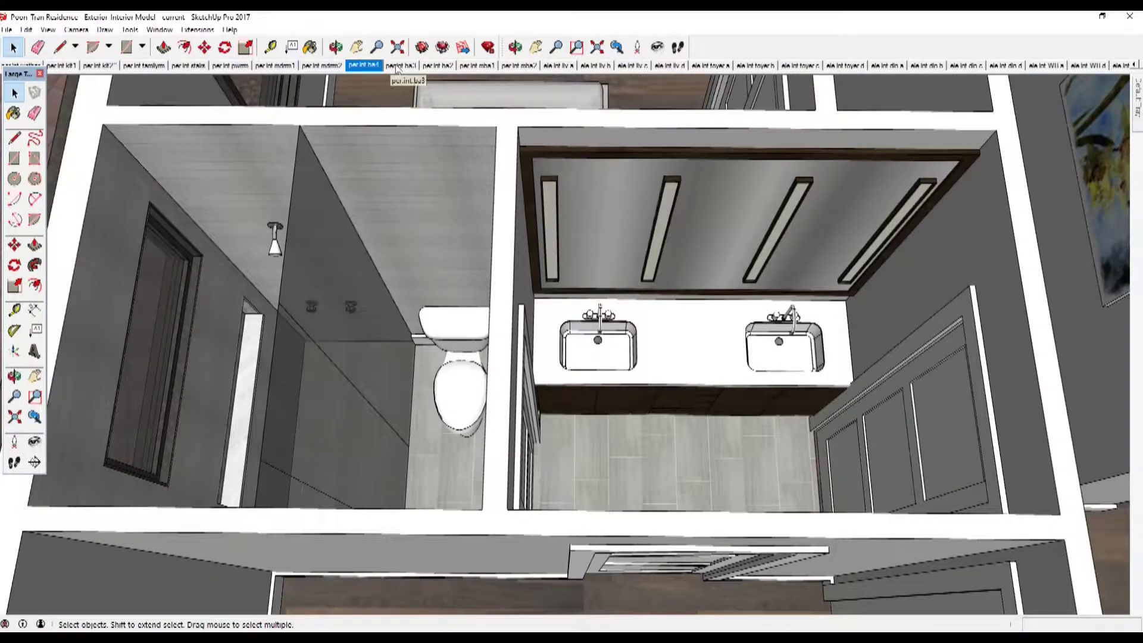
pyautogui.click(400, 66)
pyautogui.click(440, 66)
pyautogui.click(476, 67)
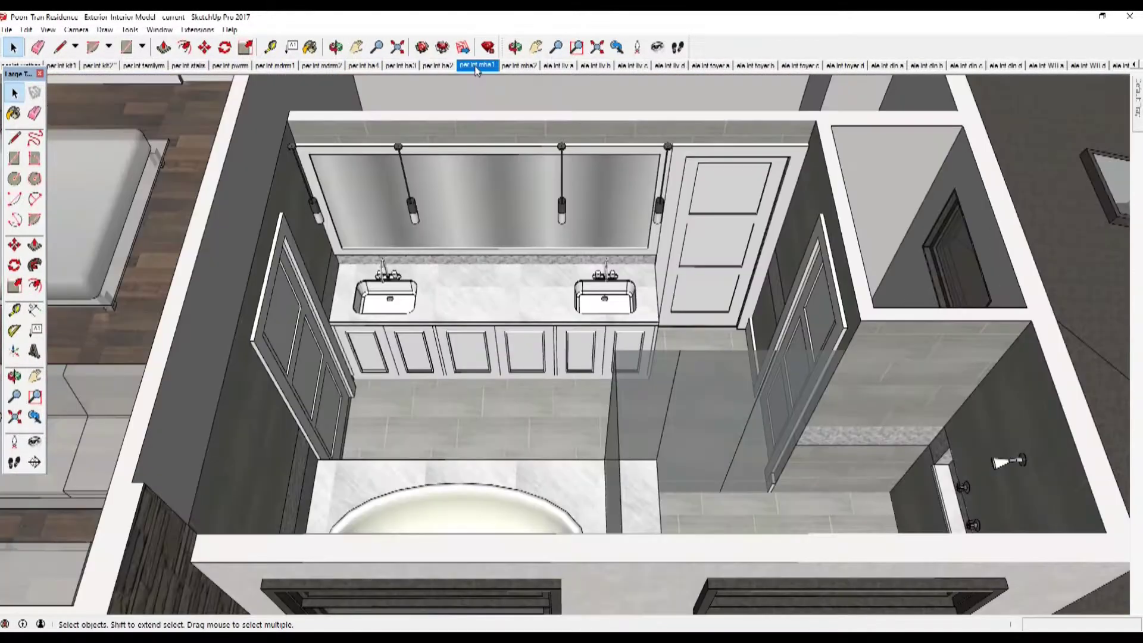
# Step: View the ale int liv a, b and c elevations, then the CAD KIT1 kitchen model
pyautogui.click(561, 66)
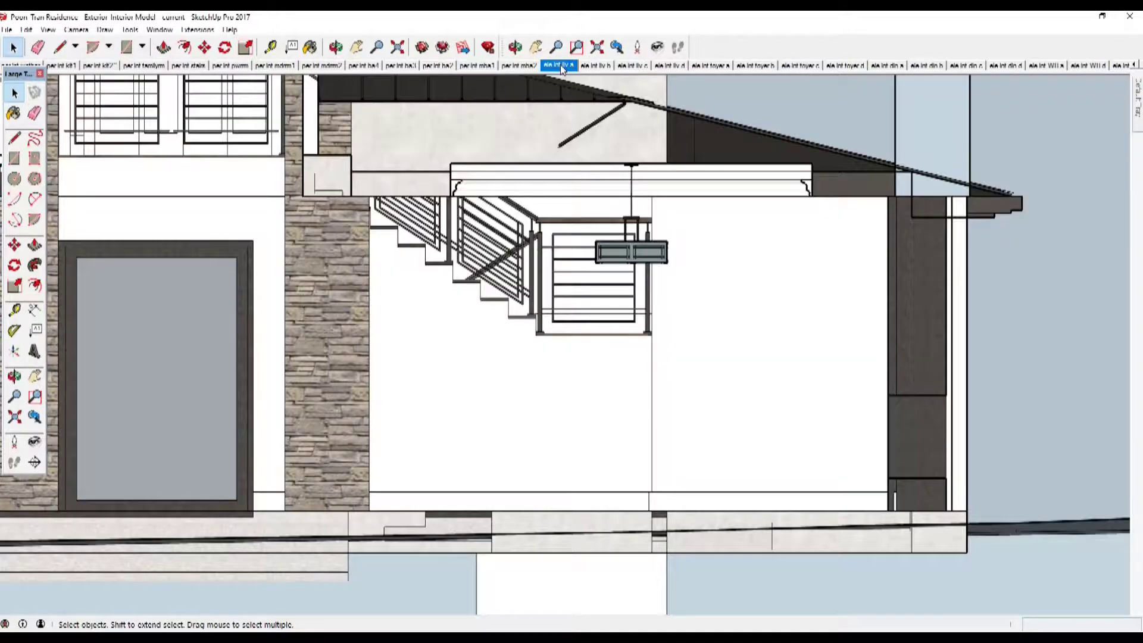
pyautogui.click(595, 66)
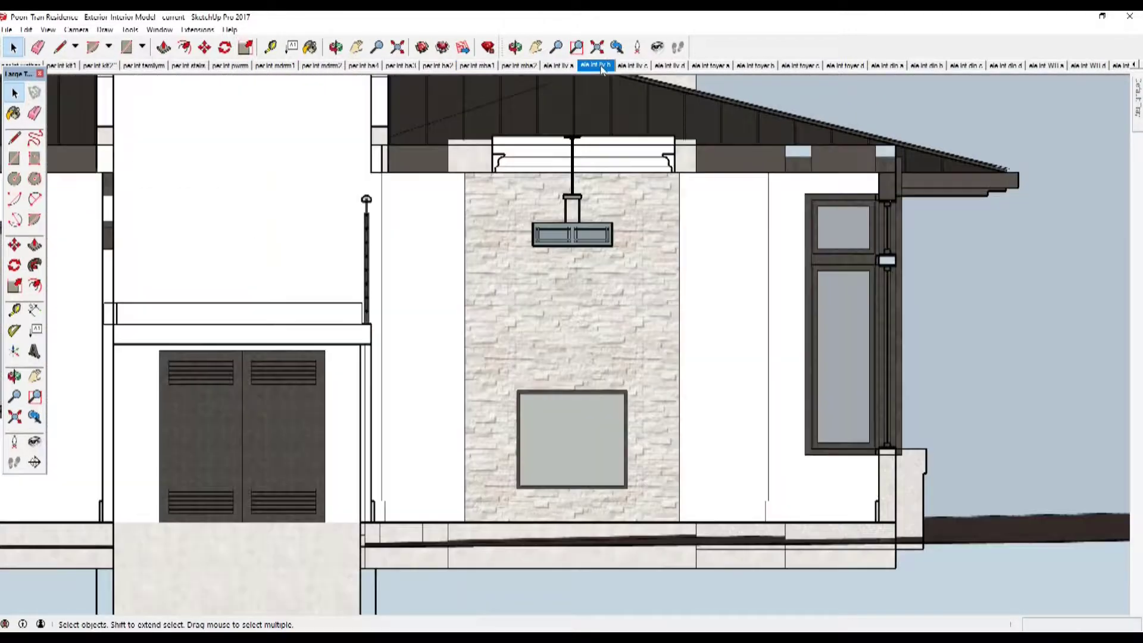
pyautogui.click(639, 67)
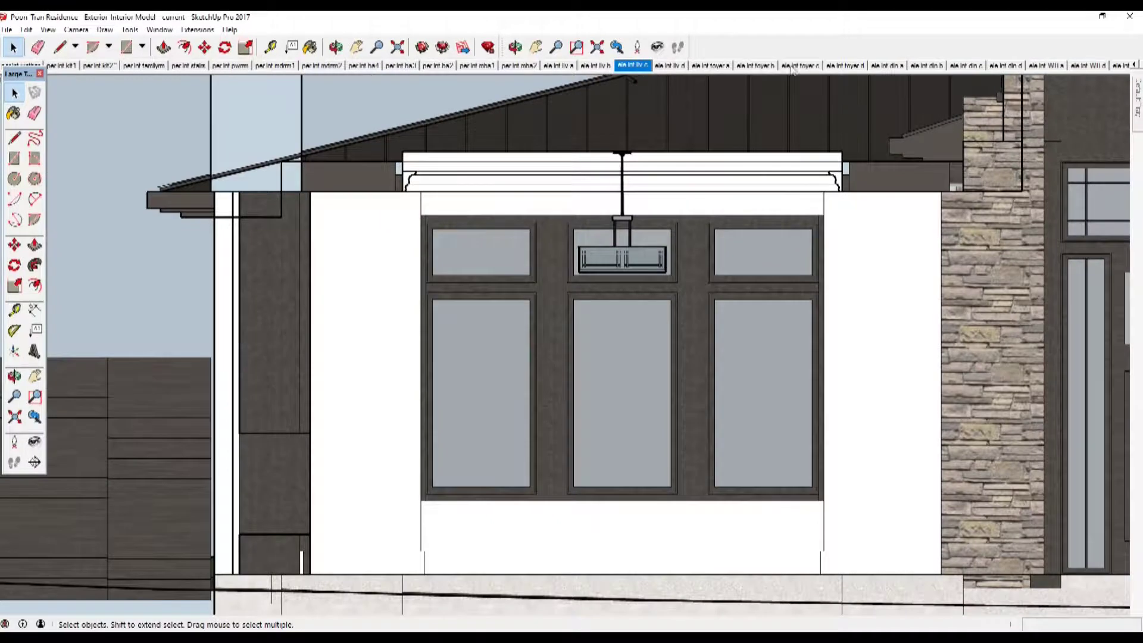
pyautogui.click(1137, 65)
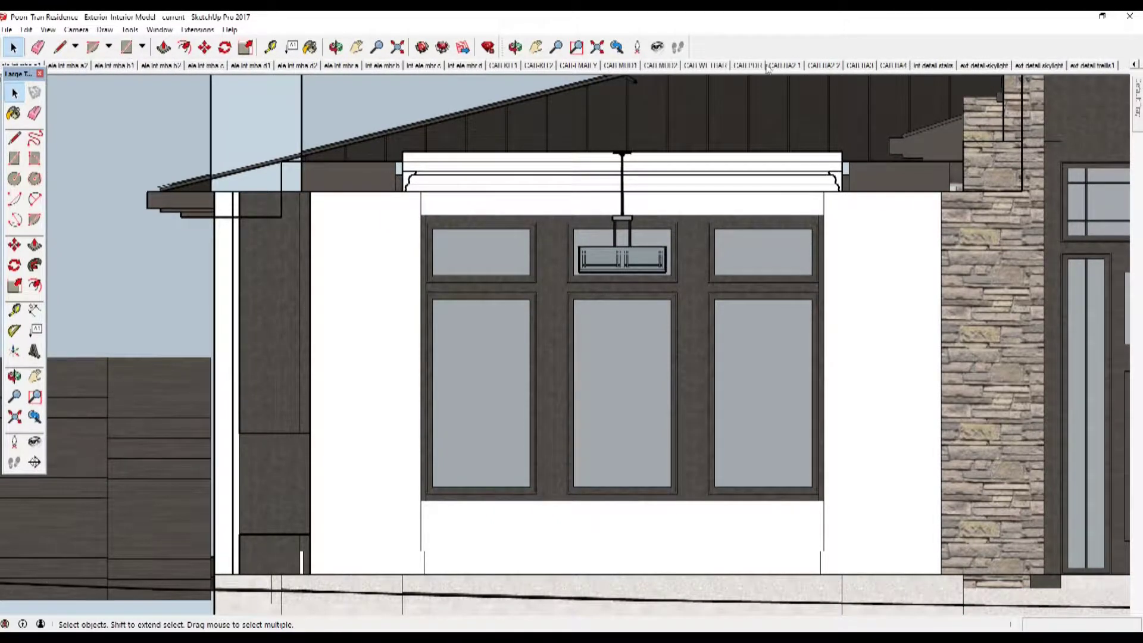
pyautogui.click(505, 67)
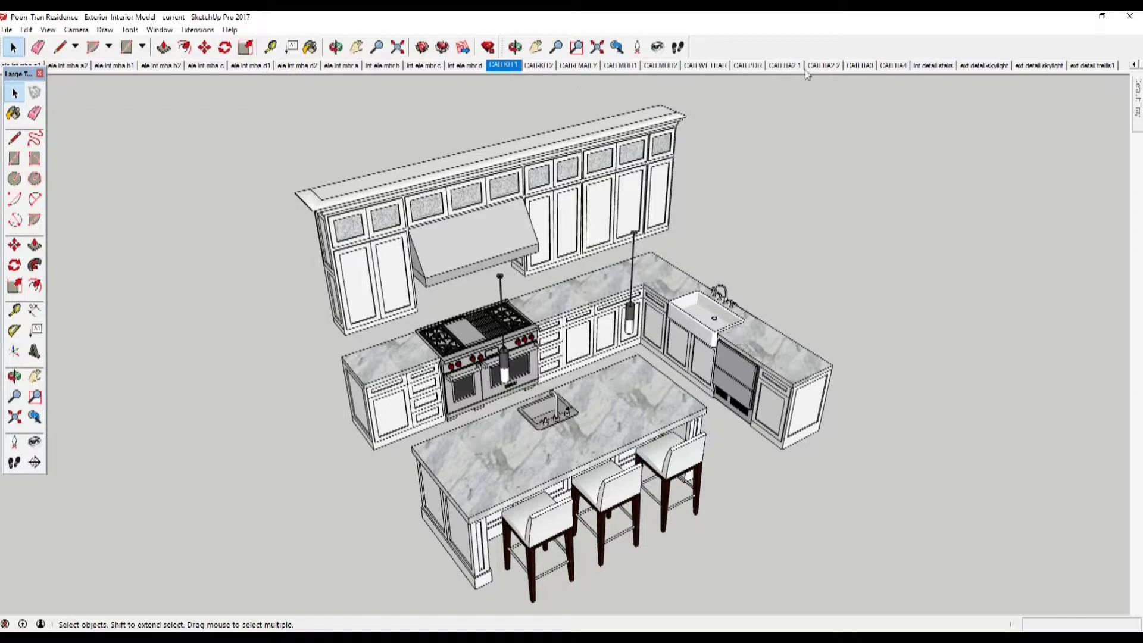
# Step: View the int detail stairs, ext detail skylight and ext detail trellis1 scenes
pyautogui.click(932, 65)
pyautogui.click(987, 65)
pyautogui.click(1039, 66)
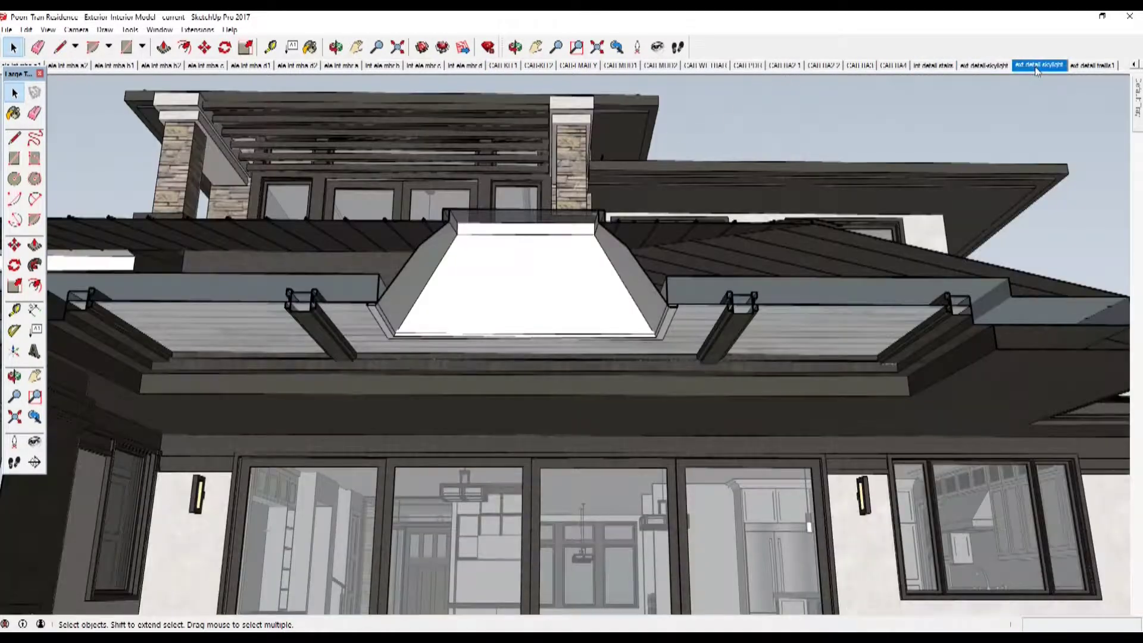
pyautogui.click(1097, 66)
# Step: Page the scene tabs back to the per ext front left exterior scene
pyautogui.click(1135, 65)
pyautogui.click(1135, 66)
pyautogui.click(1135, 66)
pyautogui.click(1135, 66)
pyautogui.click(1135, 66)
pyautogui.click(1135, 65)
pyautogui.click(1135, 66)
pyautogui.click(1135, 65)
pyautogui.click(1135, 65)
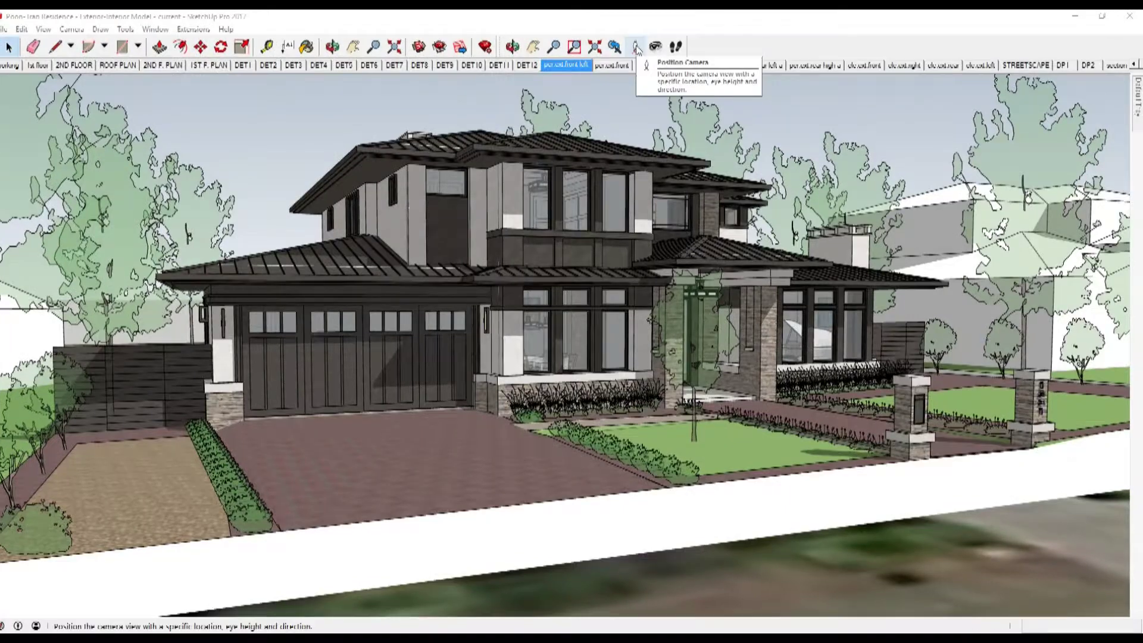
# Step: Position the camera at eye level on the front walkway and turn the view toward the house
pyautogui.click(636, 47)
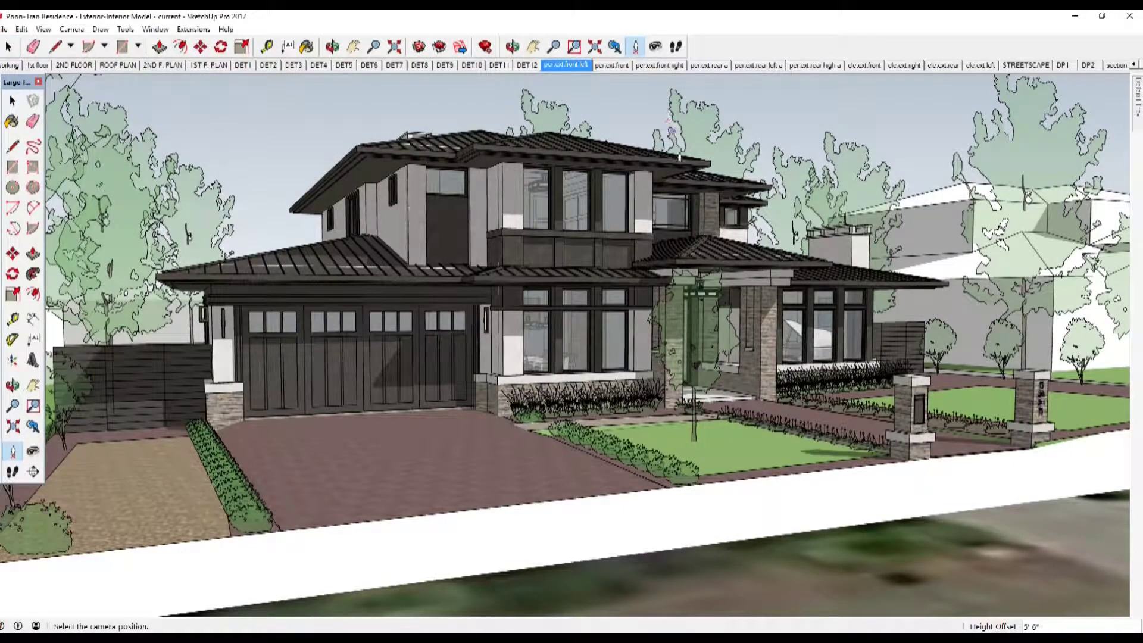
pyautogui.click(974, 449)
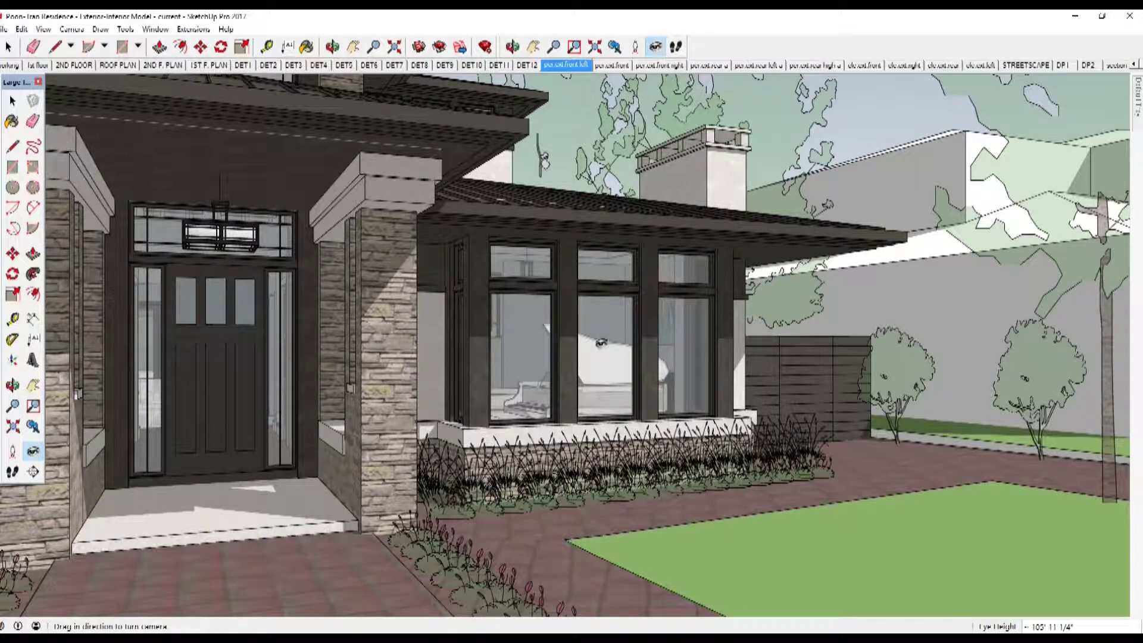
pyautogui.moveTo(591, 347); pyautogui.dragTo(17, 322)
# Step: Turn toward the entry porch and orbit to face the front door between the stone columns
pyautogui.moveTo(169, 423); pyautogui.dragTo(223, 339)
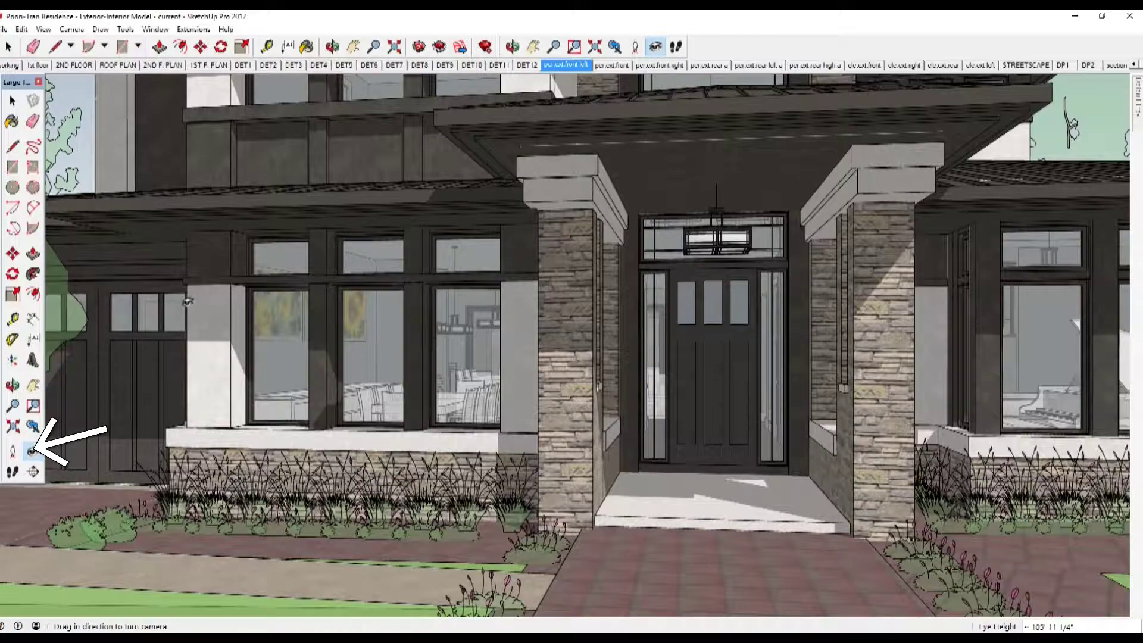
pyautogui.moveTo(272, 430); pyautogui.dragTo(376, 452)
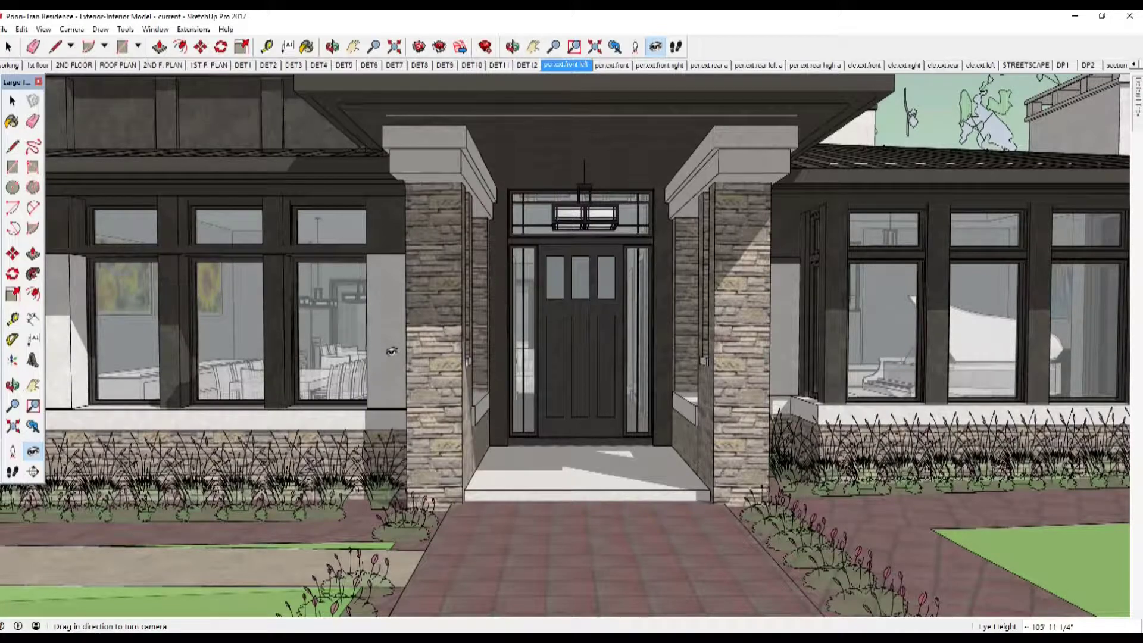
pyautogui.press('o')
pyautogui.moveTo(392, 352); pyautogui.dragTo(684, 489)
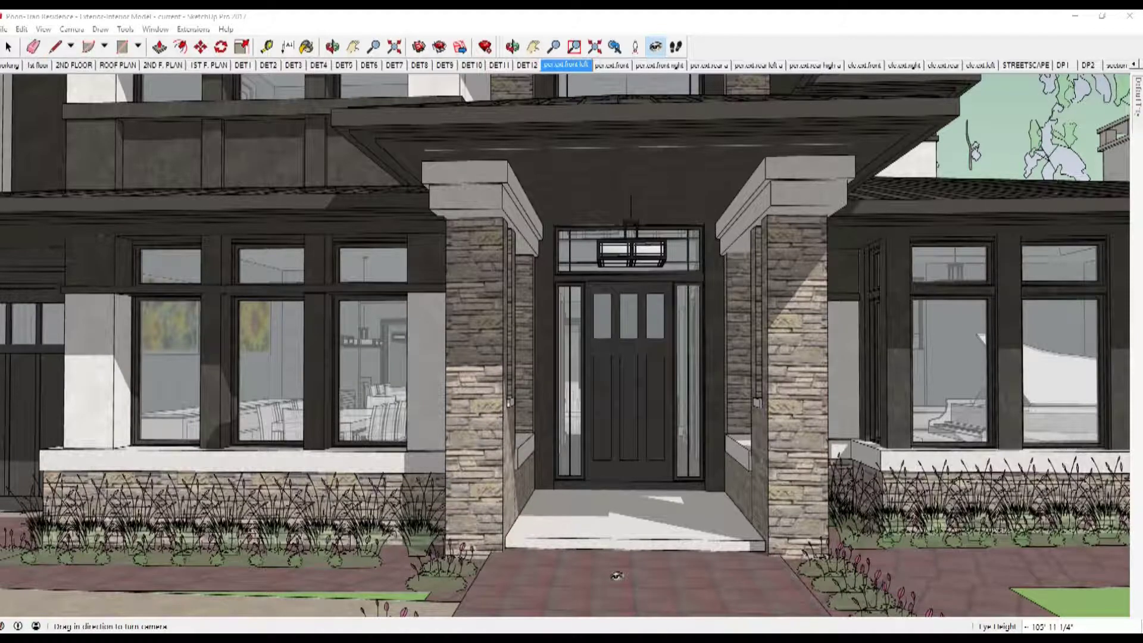
# Step: Walk up to the front door and zoom through it into the hallway
pyautogui.click(676, 48)
pyautogui.moveTo(618, 588)
pyautogui.mouseDown()
pyautogui.moveTo(608, 590)
pyautogui.moveTo(619, 565)
pyautogui.moveTo(604, 571)
pyautogui.mouseUp()
pyautogui.moveTo(631, 558); pyautogui.dragTo(613, 576)
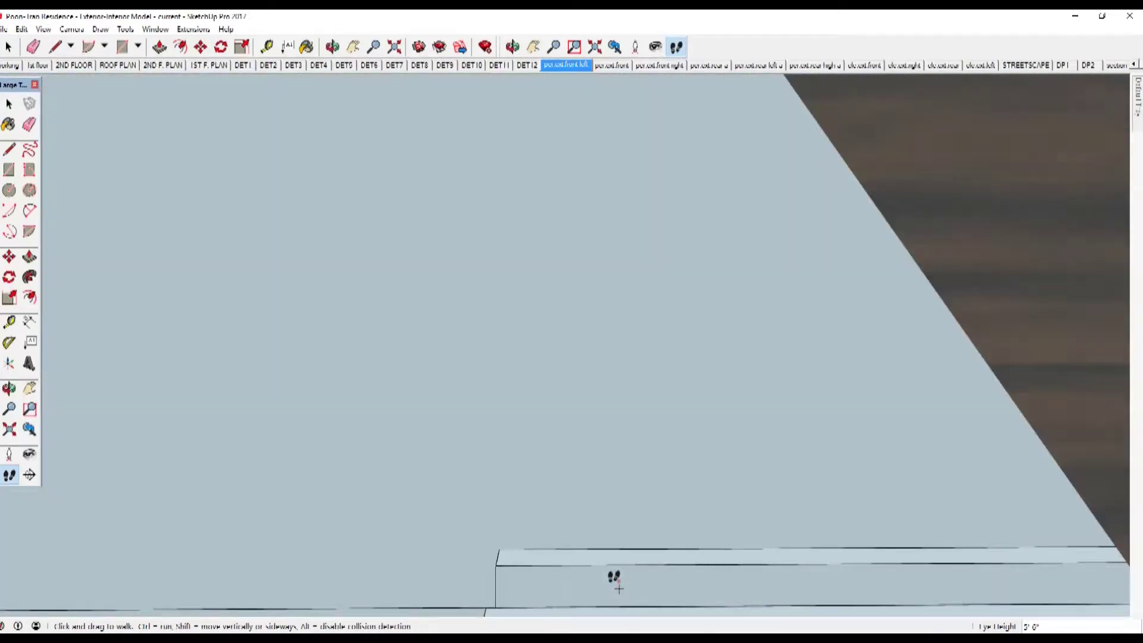
pyautogui.press('z')
pyautogui.moveTo(632, 527); pyautogui.dragTo(661, 397)
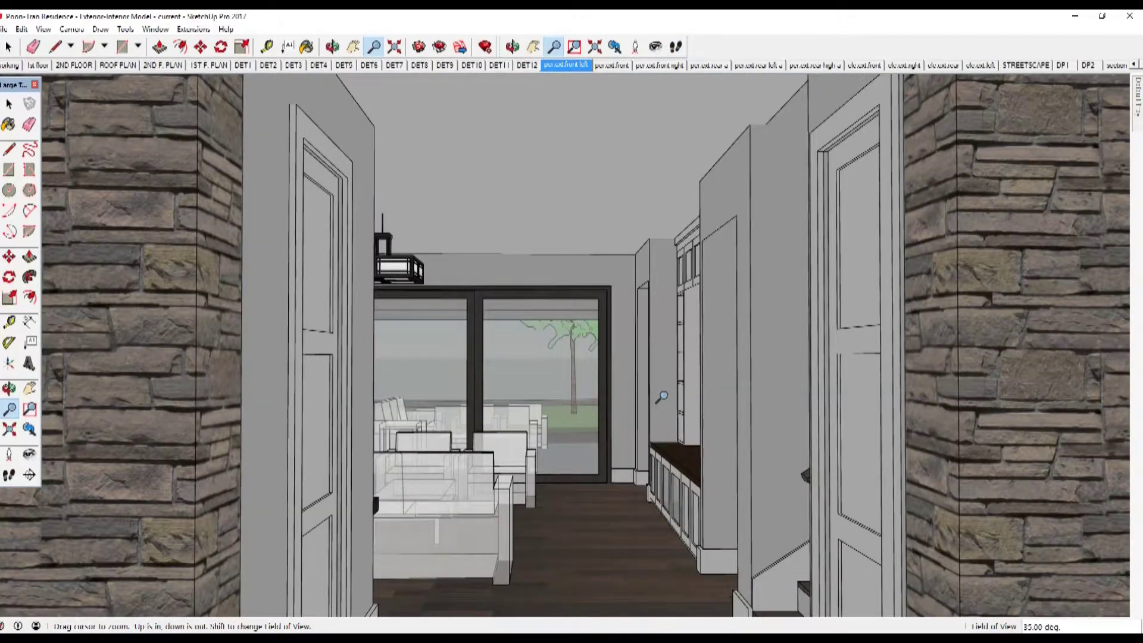
pyautogui.scroll(2, 662, 397)
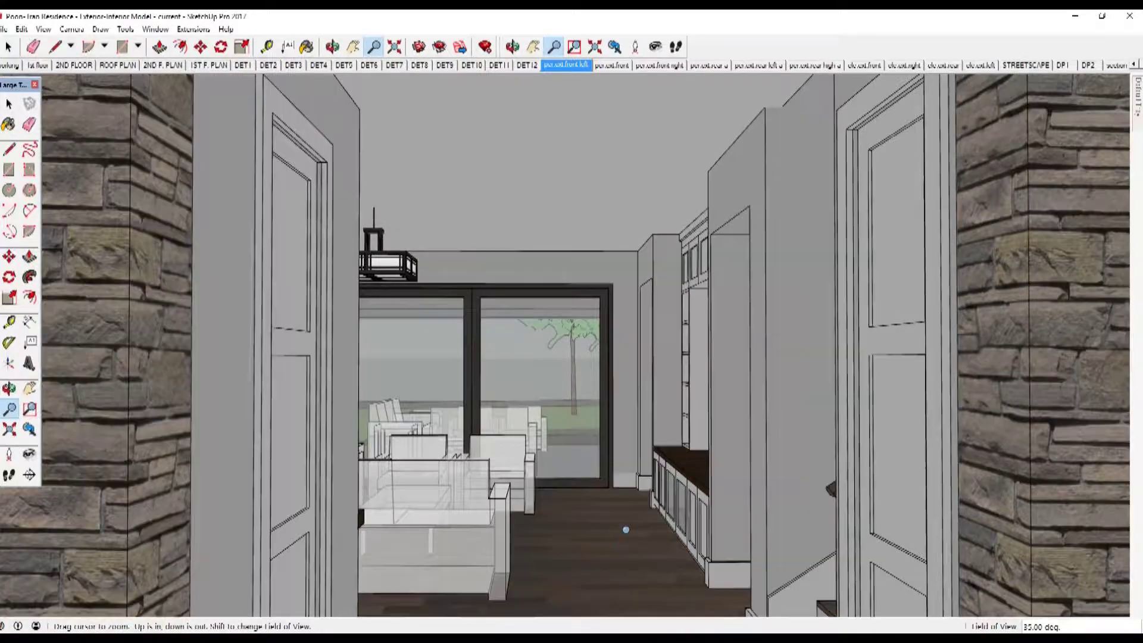
# Step: Walk down the hallway, look toward the kitchen, then orbit back to the front exterior view
pyautogui.click(675, 47)
pyautogui.moveTo(607, 579); pyautogui.dragTo(711, 173)
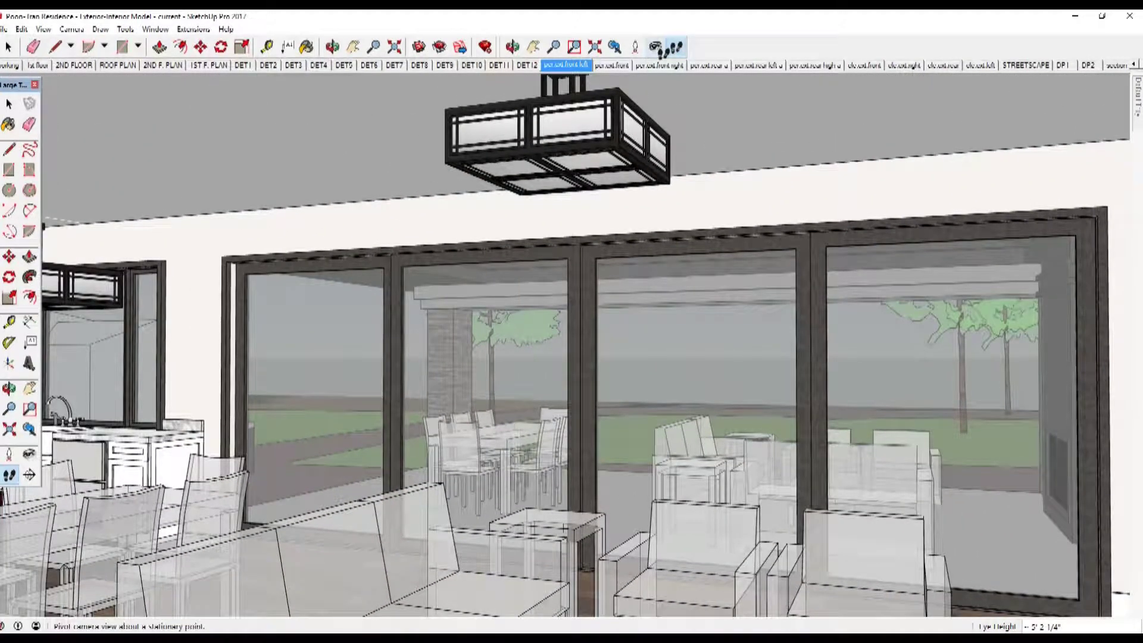
pyautogui.click(659, 50)
pyautogui.moveTo(566, 219); pyautogui.dragTo(96, 351)
pyautogui.moveTo(595, 316); pyautogui.dragTo(489, 324)
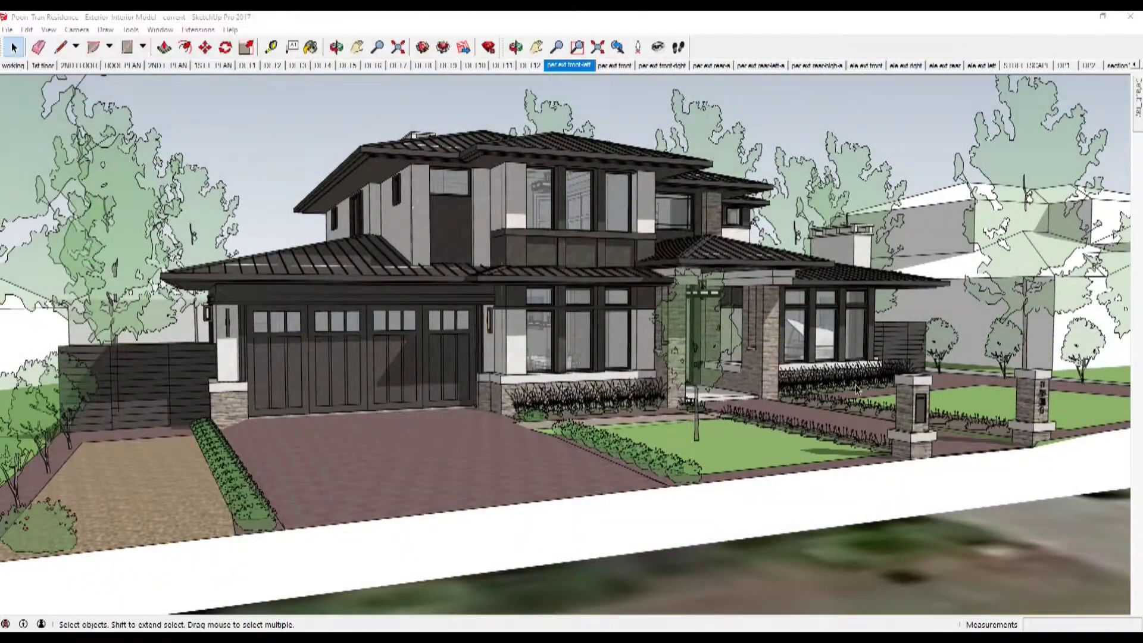
pyautogui.moveTo(577, 353); pyautogui.dragTo(715, 385, button='middle')
pyautogui.press('space')
# Step: Zoom in on the front door, select it and hide it to reveal the hallway
pyautogui.scroll(10, 621, 329)
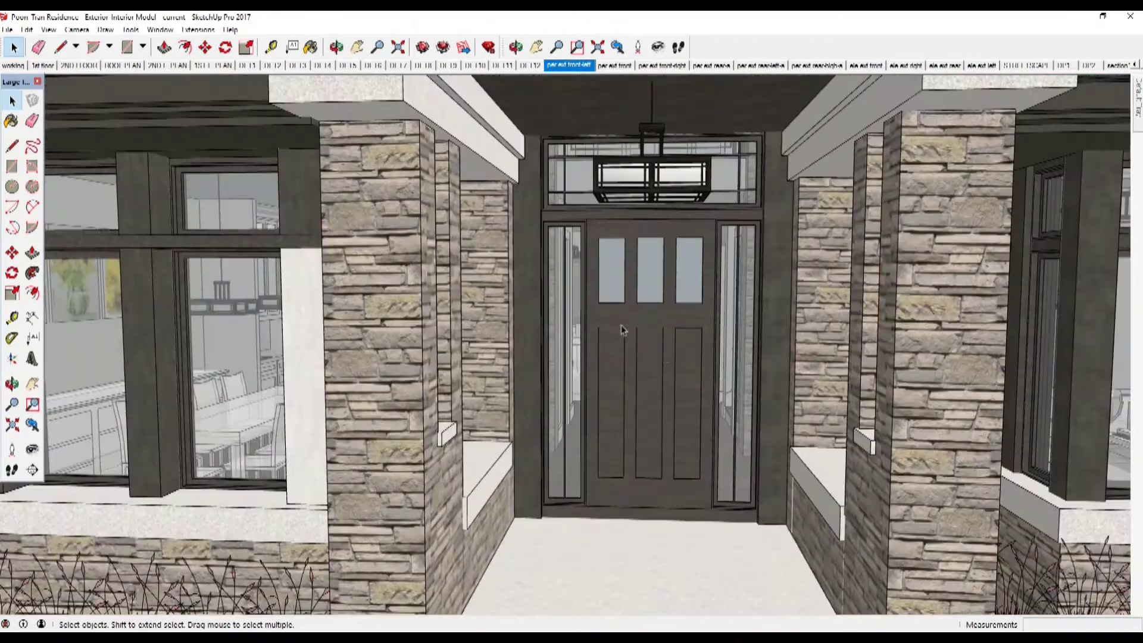
pyautogui.scroll(5, 621, 329)
pyautogui.click(687, 344)
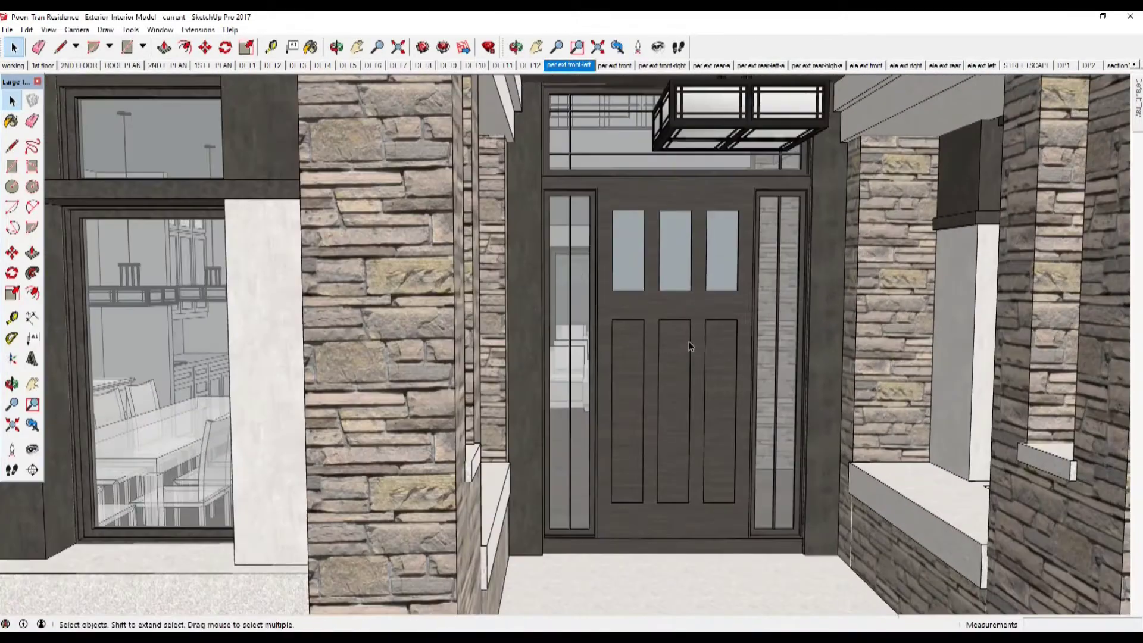
pyautogui.moveTo(694, 322); pyautogui.dragTo(673, 329, button='middle')
pyautogui.rightClick(673, 329)
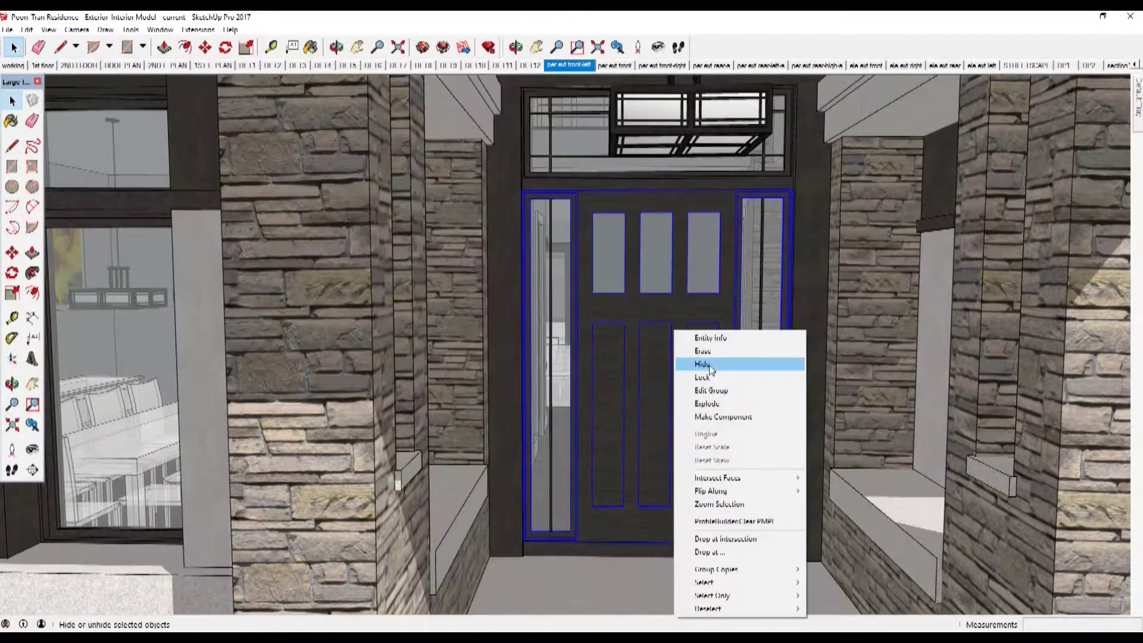
pyautogui.click(710, 366)
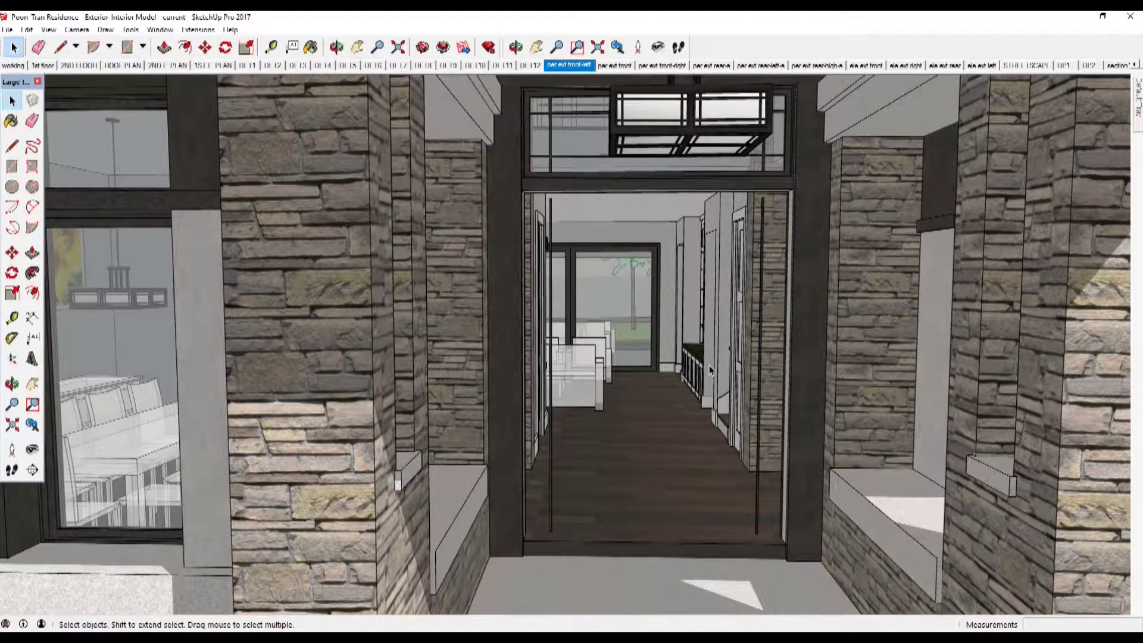
# Step: Unhide all hidden geometry with Edit > Unhide > All to bring the door back
pyautogui.click(27, 30)
pyautogui.moveTo(62, 201)
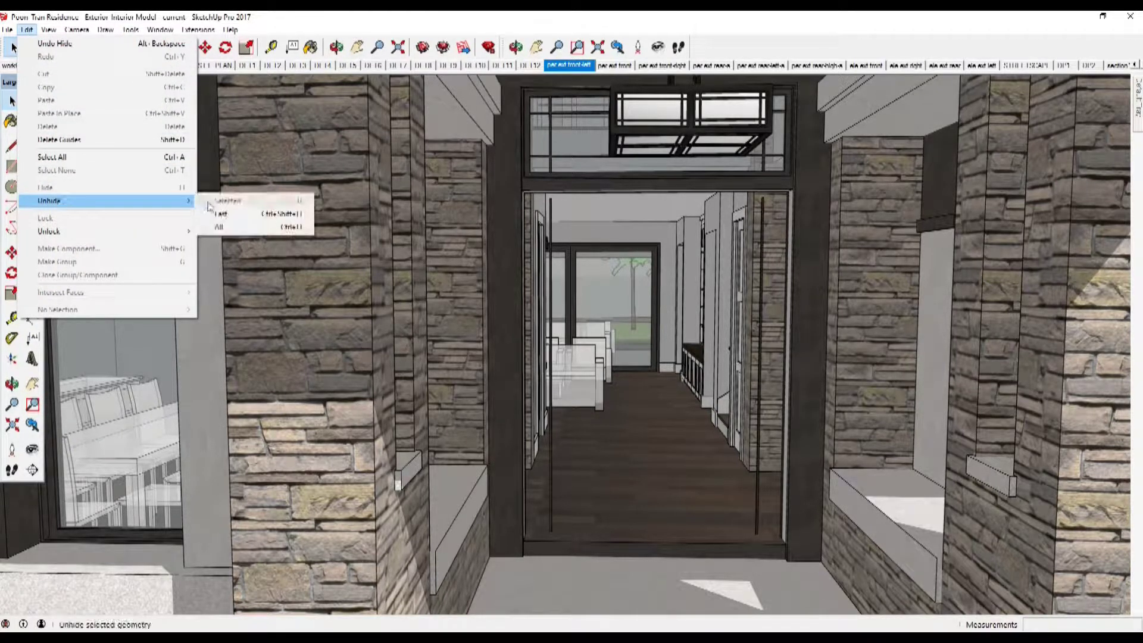
pyautogui.click(252, 225)
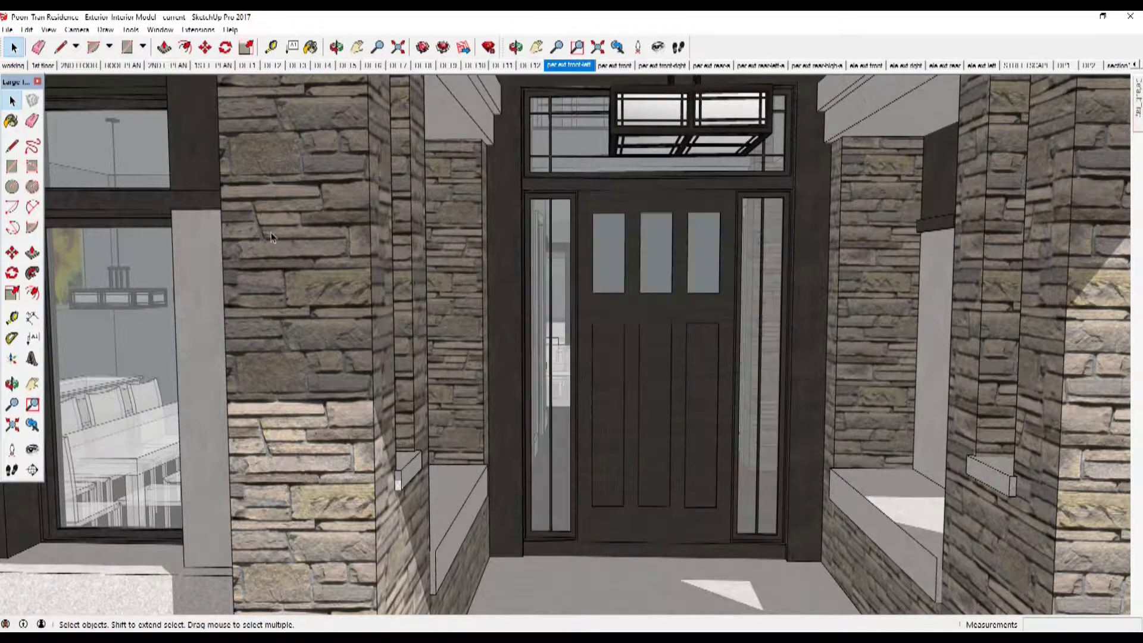
pyautogui.scroll(-10, 646, 286)
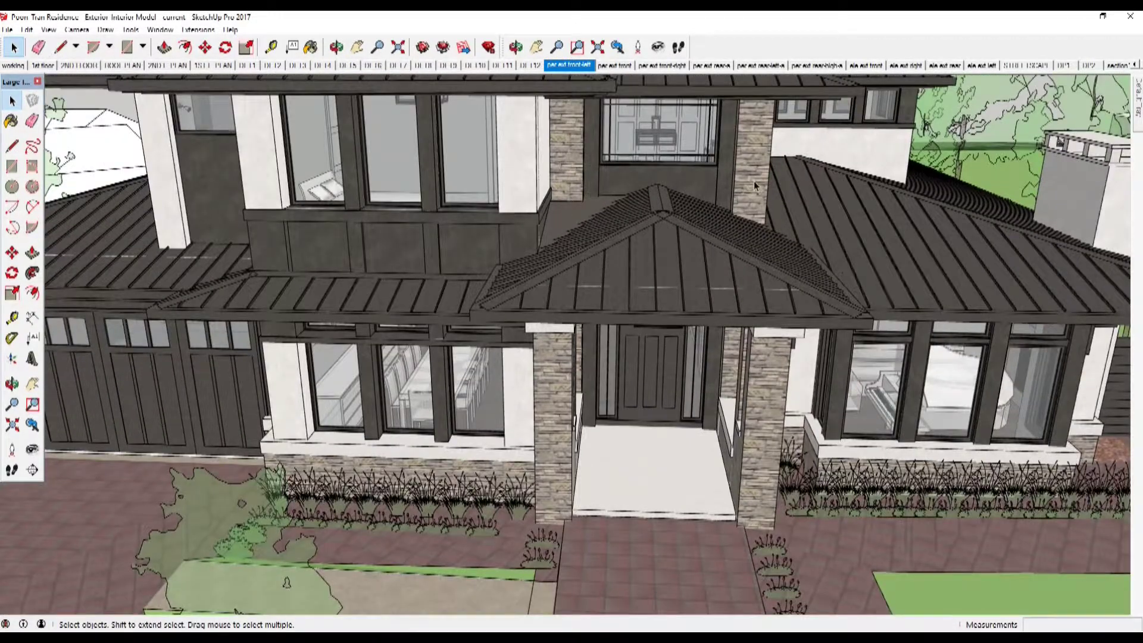
# Step: Orbit to an overhead roof view and hide the standing-seam sloped roof group
pyautogui.scroll(-2, 715, 234)
pyautogui.scroll(-6, 631, 207)
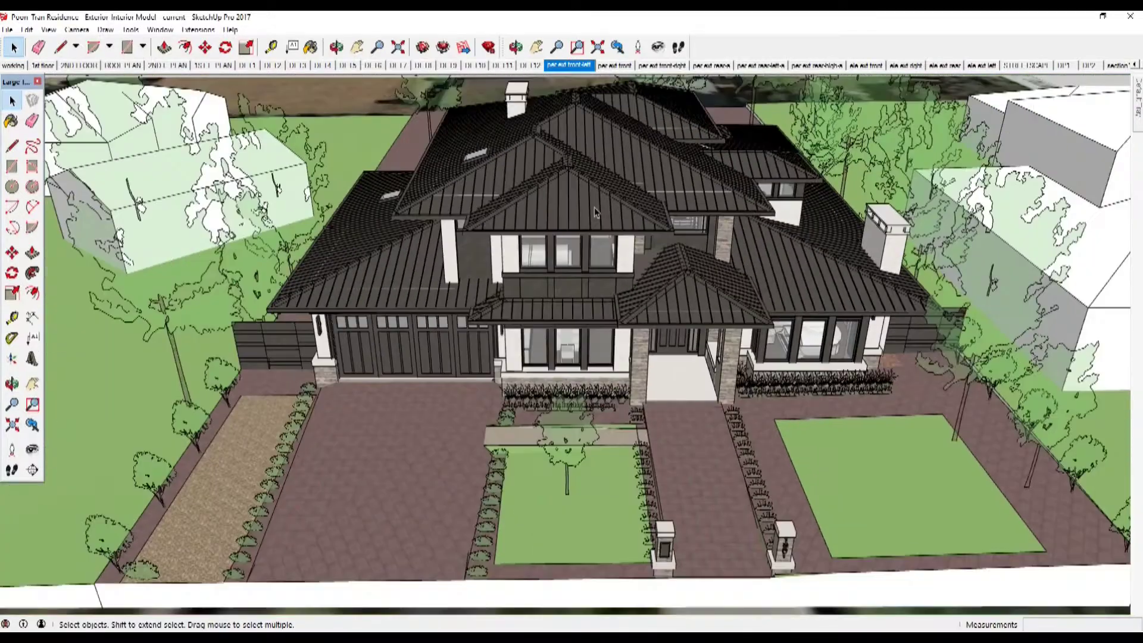
pyautogui.moveTo(594, 207); pyautogui.dragTo(559, 238, button='middle')
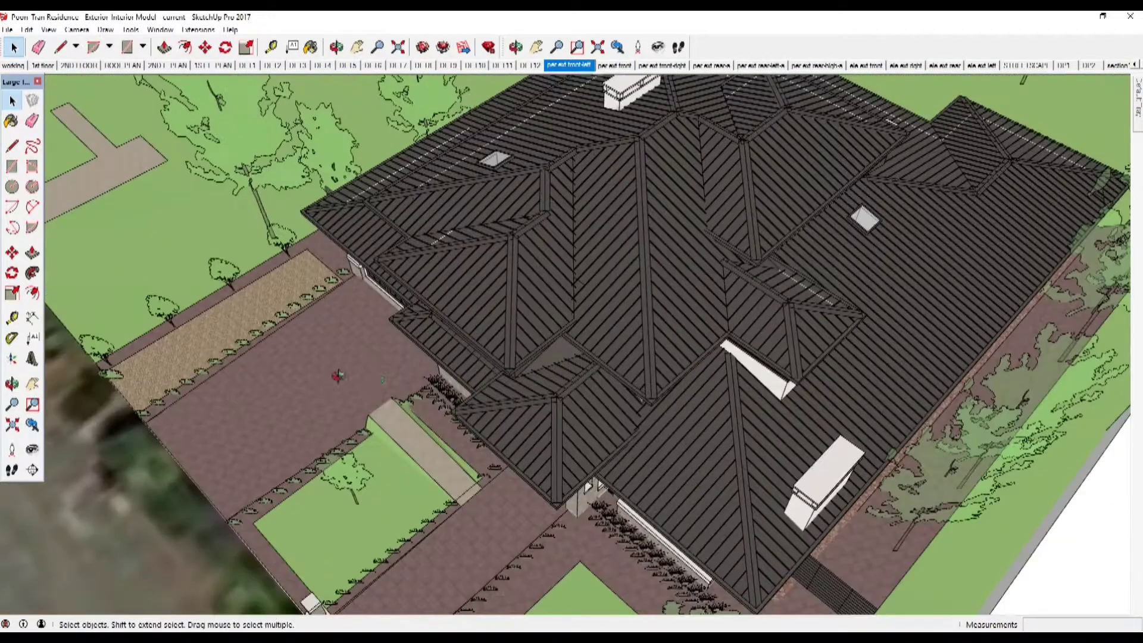
pyautogui.scroll(-3, 559, 238)
pyautogui.scroll(6, 562, 229)
pyautogui.scroll(2, 565, 229)
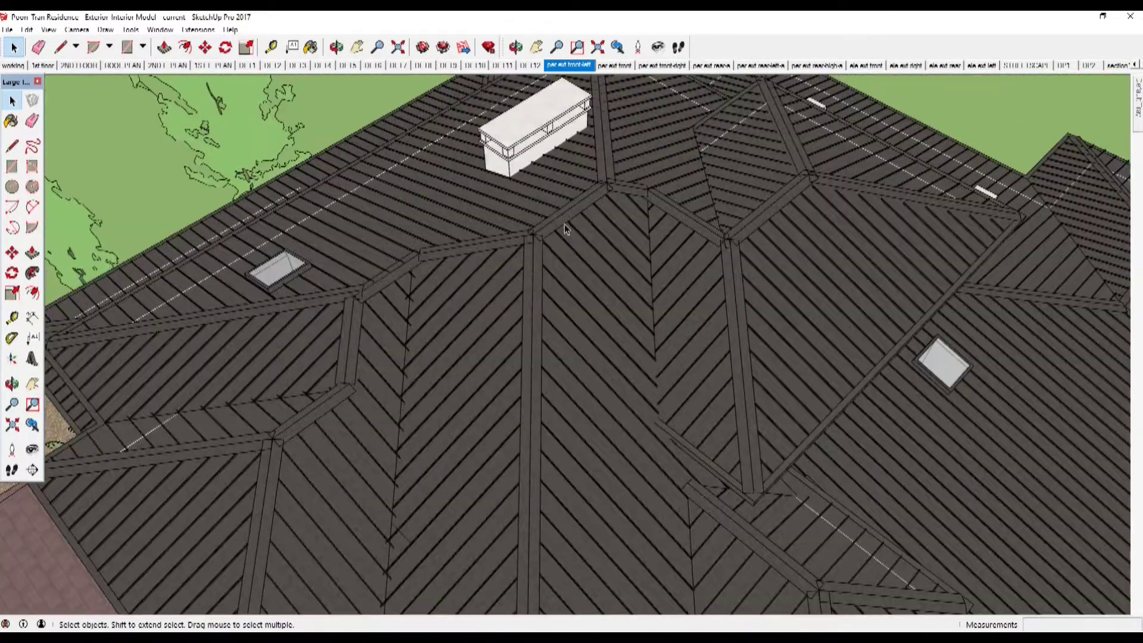
pyautogui.click(573, 219)
pyautogui.rightClick(589, 220)
pyautogui.rightClick(589, 220)
pyautogui.rightClick(589, 219)
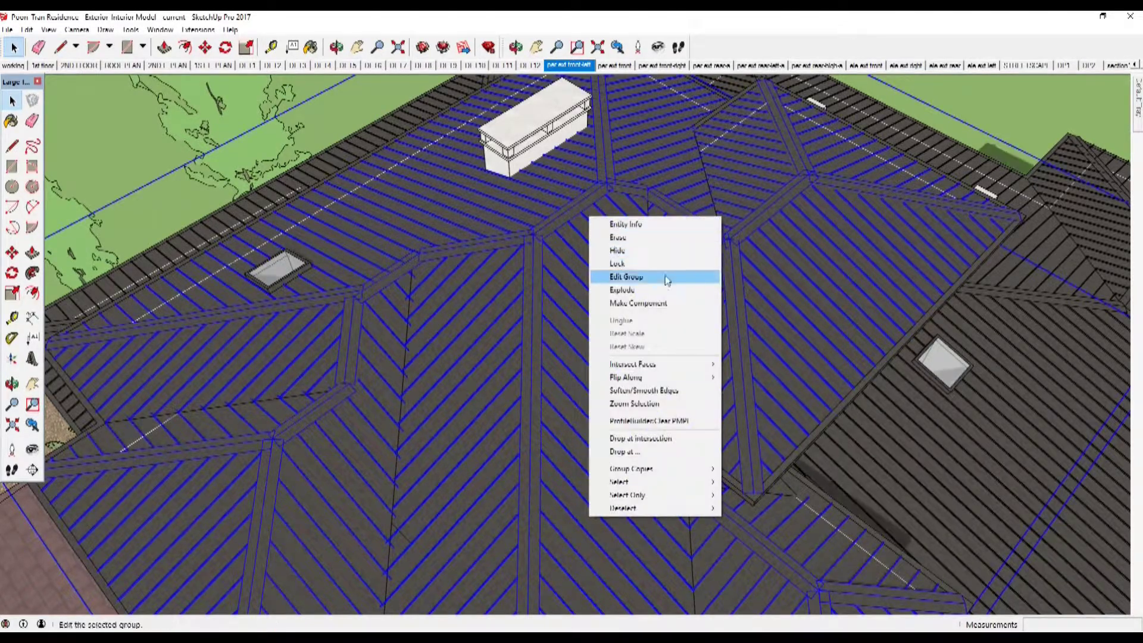
pyautogui.click(700, 252)
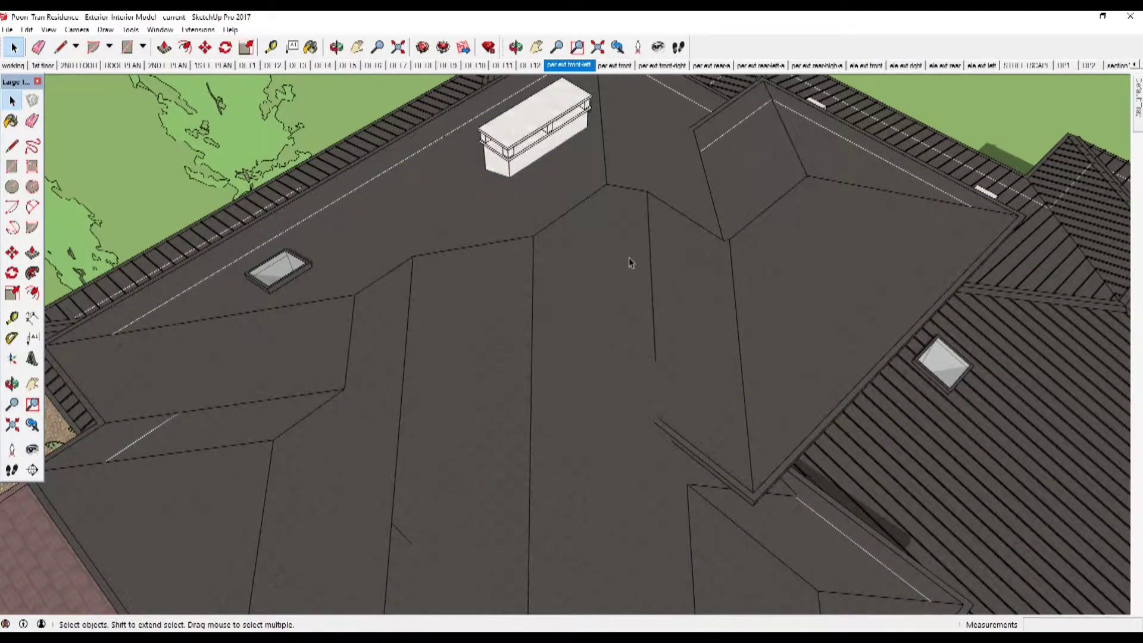
# Step: Hide the remaining roof groups and the roof-edge group to expose the upstairs bedrooms
pyautogui.click(606, 262)
pyautogui.rightClick(605, 262)
pyautogui.click(657, 291)
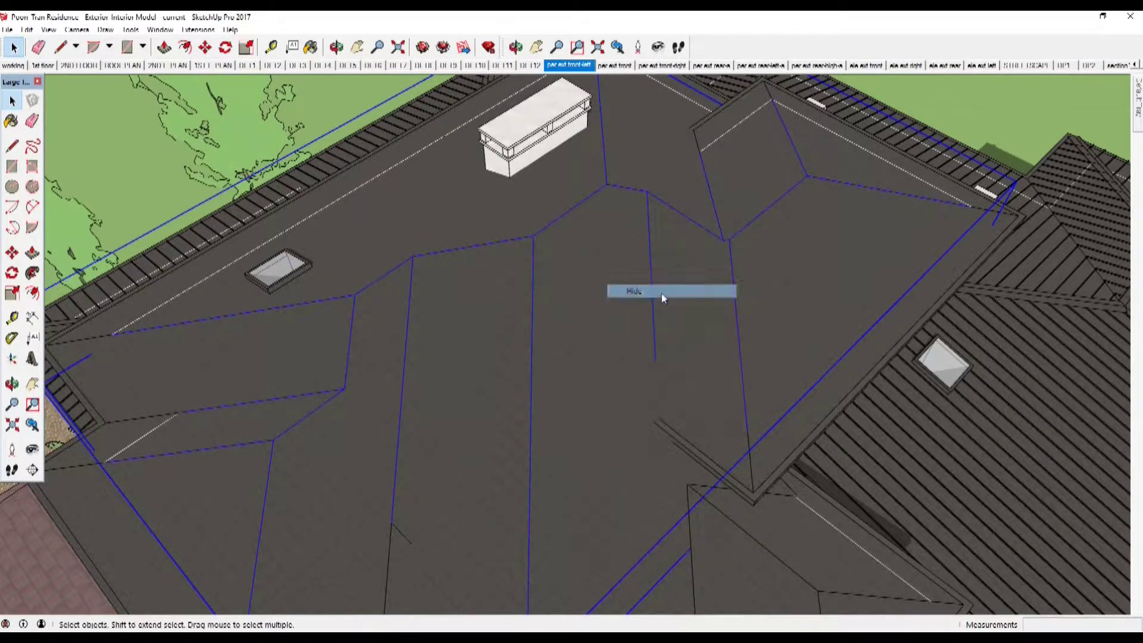
pyautogui.rightClick(676, 275)
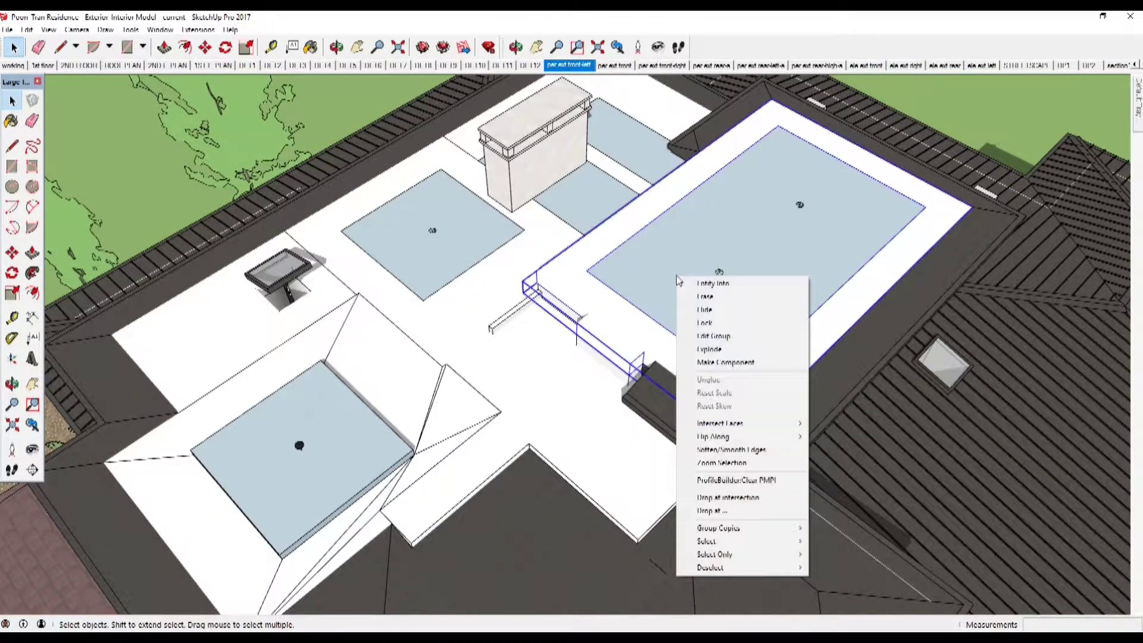
pyautogui.click(708, 310)
pyautogui.rightClick(520, 98)
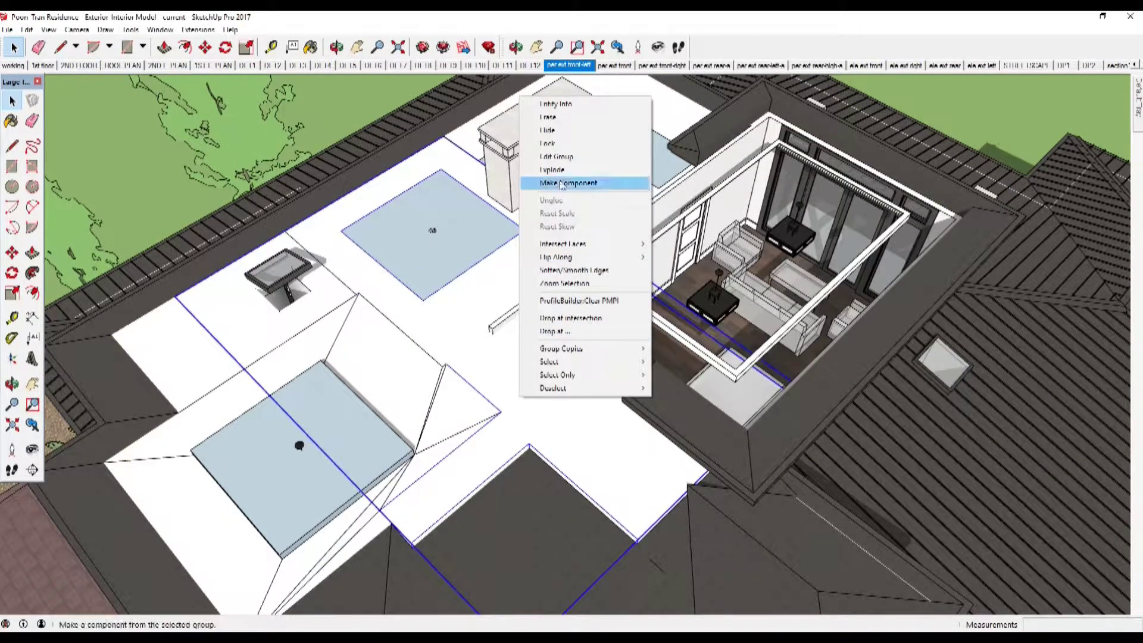
pyautogui.click(577, 130)
pyautogui.rightClick(395, 95)
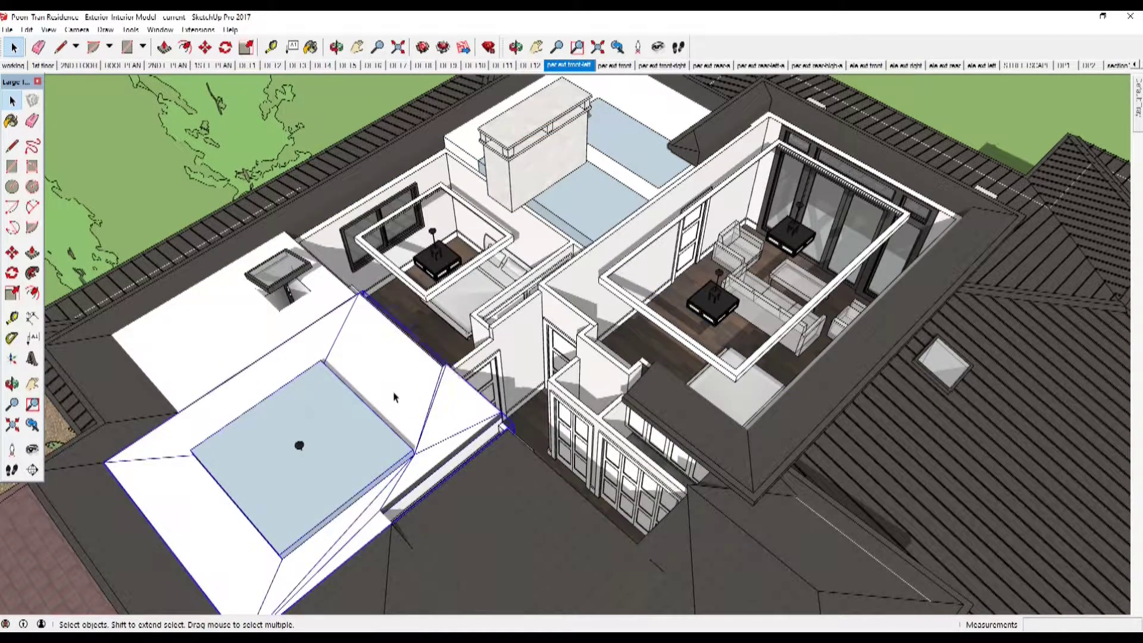
pyautogui.click(455, 125)
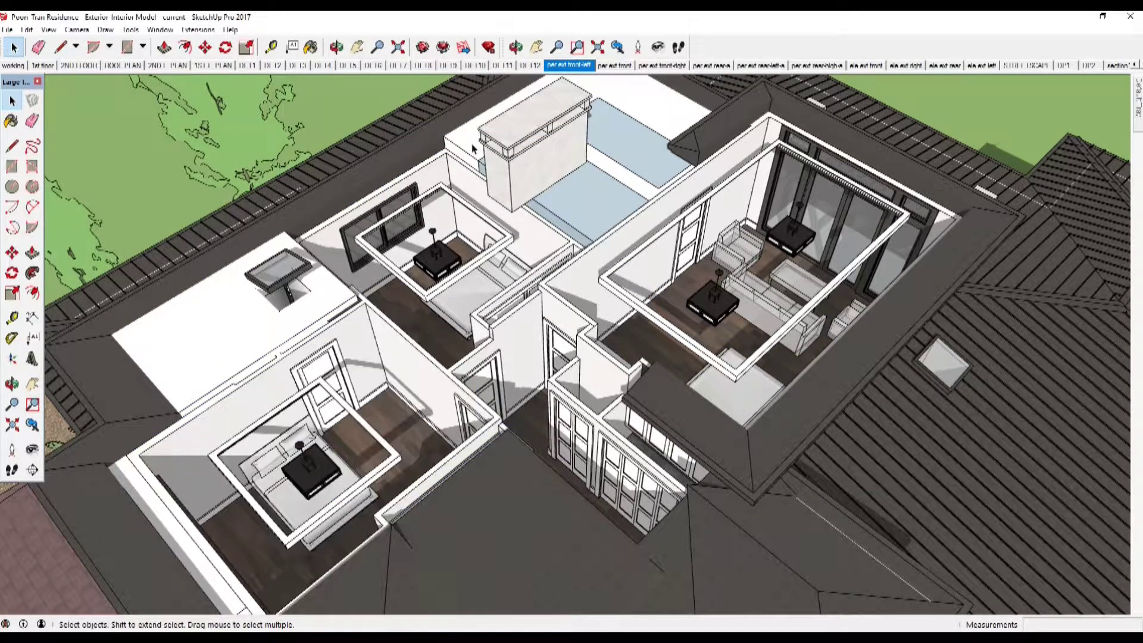
# Step: Switch to the 1st floor scene and orbit around the roofless floor plan
pyautogui.moveTo(652, 302); pyautogui.dragTo(583, 348, button='middle')
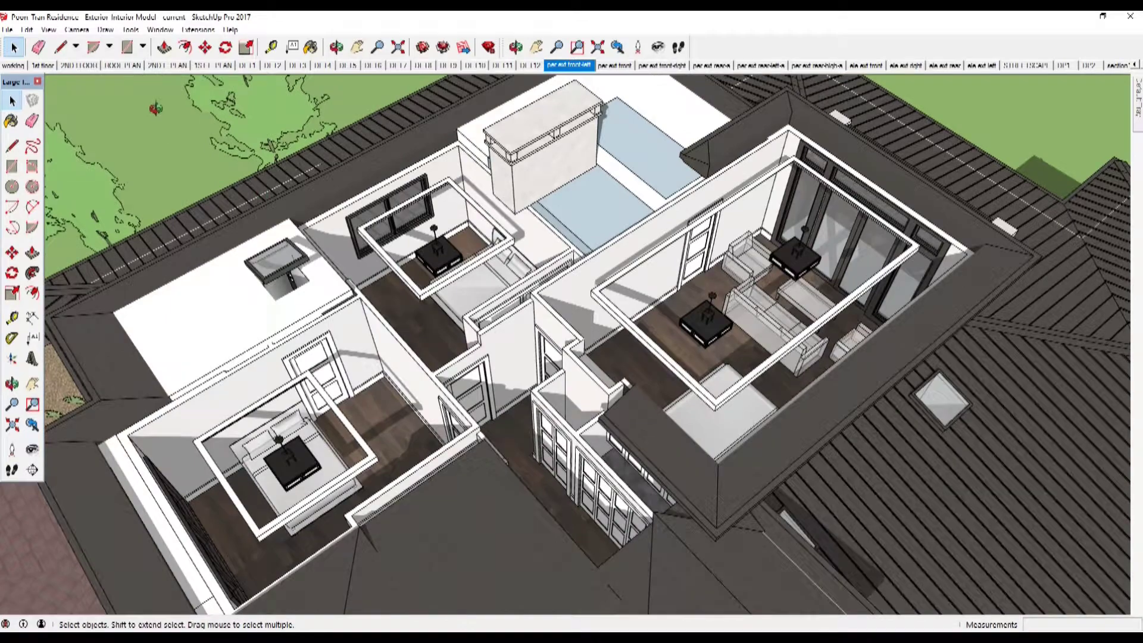
pyautogui.click(42, 66)
pyautogui.moveTo(551, 335); pyautogui.dragTo(876, 292, button='middle')
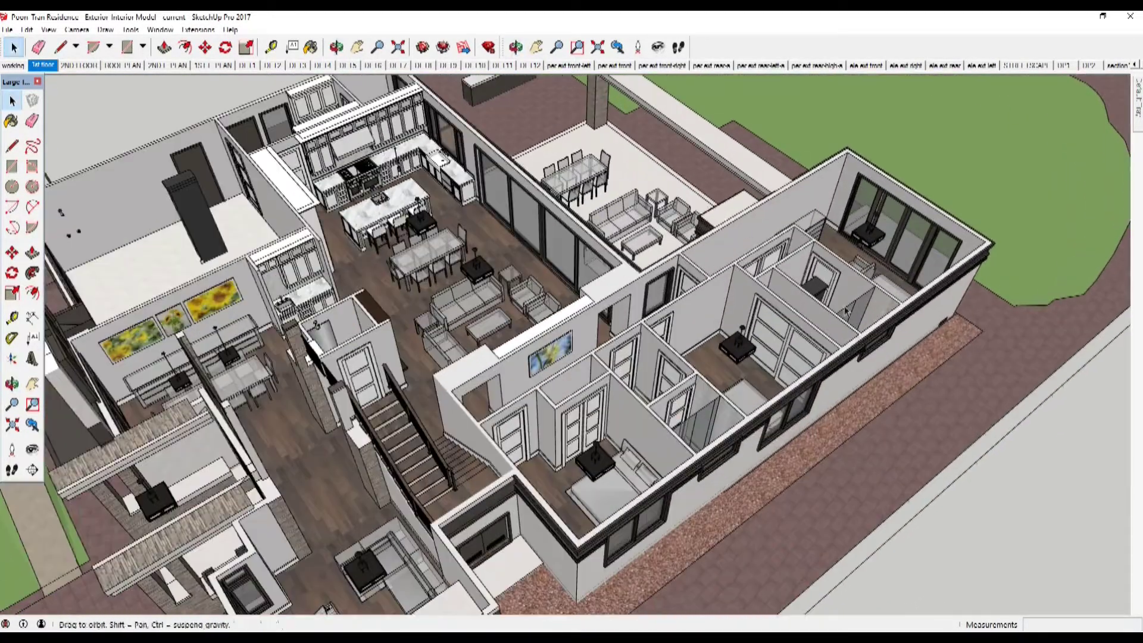
# Step: Revisit the 1st floor scene, then view the 2ND FLOOR scene from a top-down angle
pyautogui.click(42, 65)
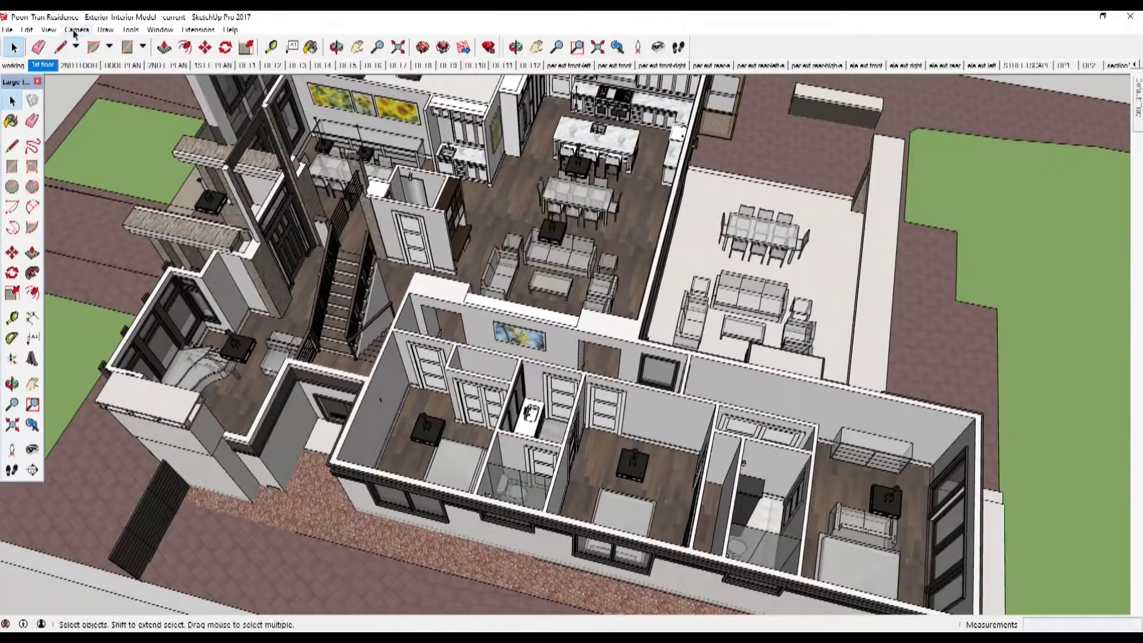
pyautogui.click(82, 66)
pyautogui.moveTo(453, 285); pyautogui.dragTo(644, 202, button='middle')
pyautogui.scroll(8, 492, 203)
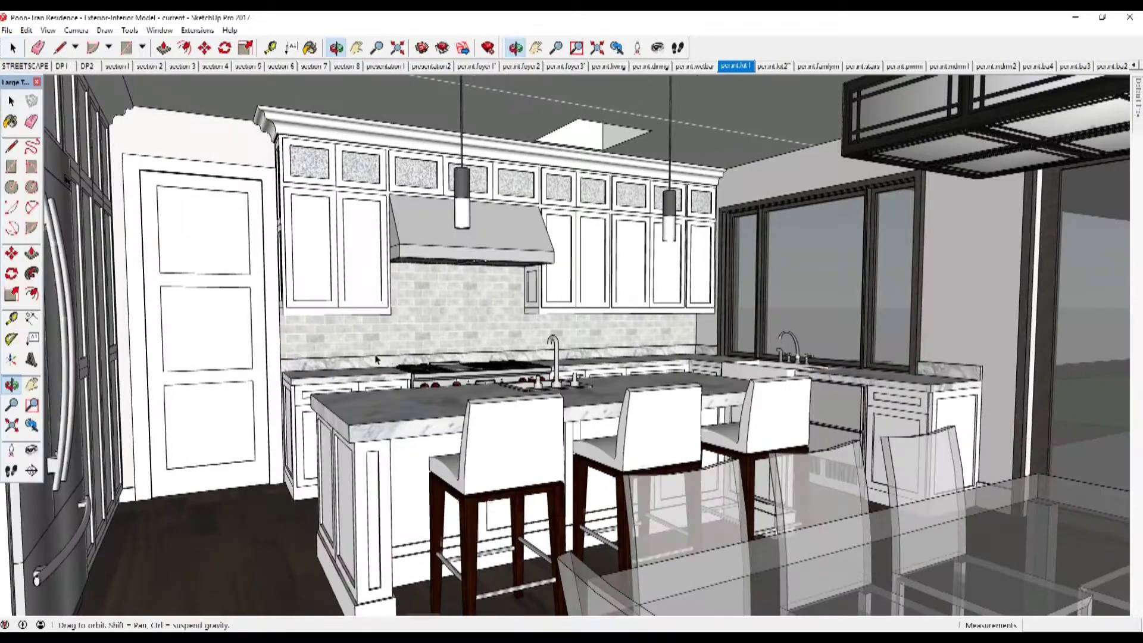
# Step: Hide the white paneled door beside the kitchen to reveal the adjoining room's vanity and mirror
pyautogui.moveTo(381, 345); pyautogui.dragTo(368, 353, button='middle')
pyautogui.scroll(3, 191, 310)
pyautogui.click(171, 371)
pyautogui.rightClick(196, 293)
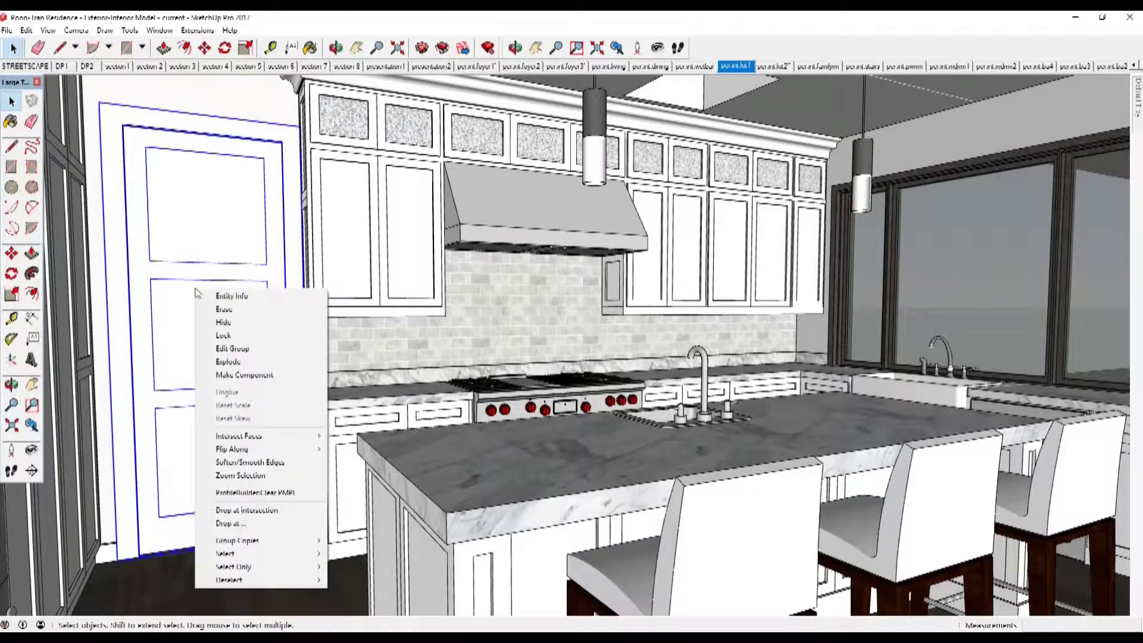
pyautogui.click(249, 322)
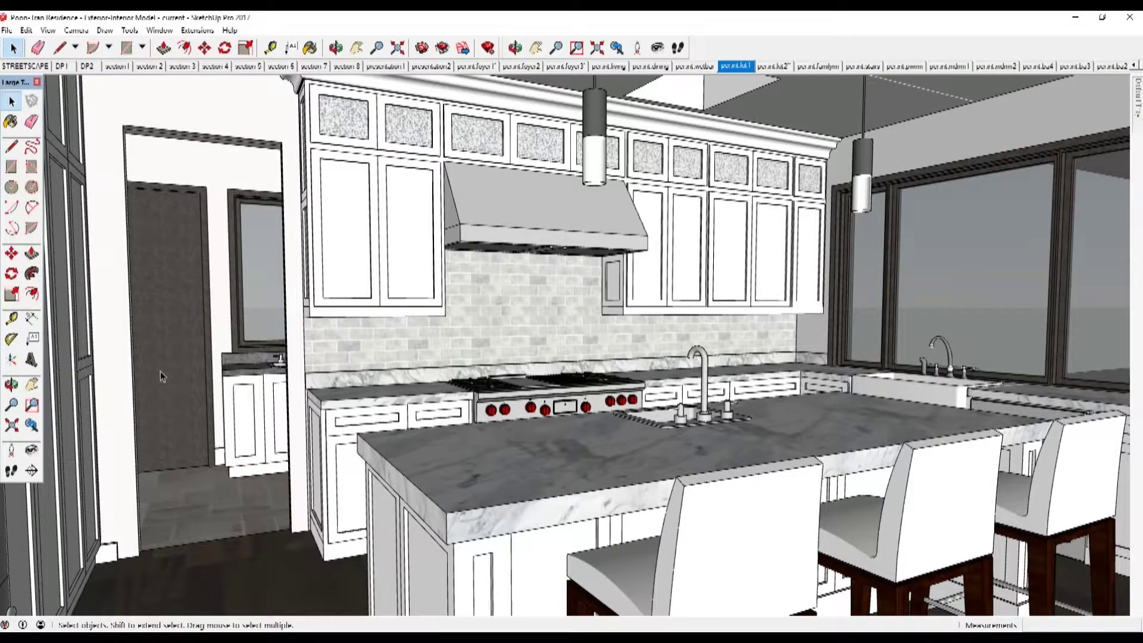
pyautogui.scroll(6, 269, 344)
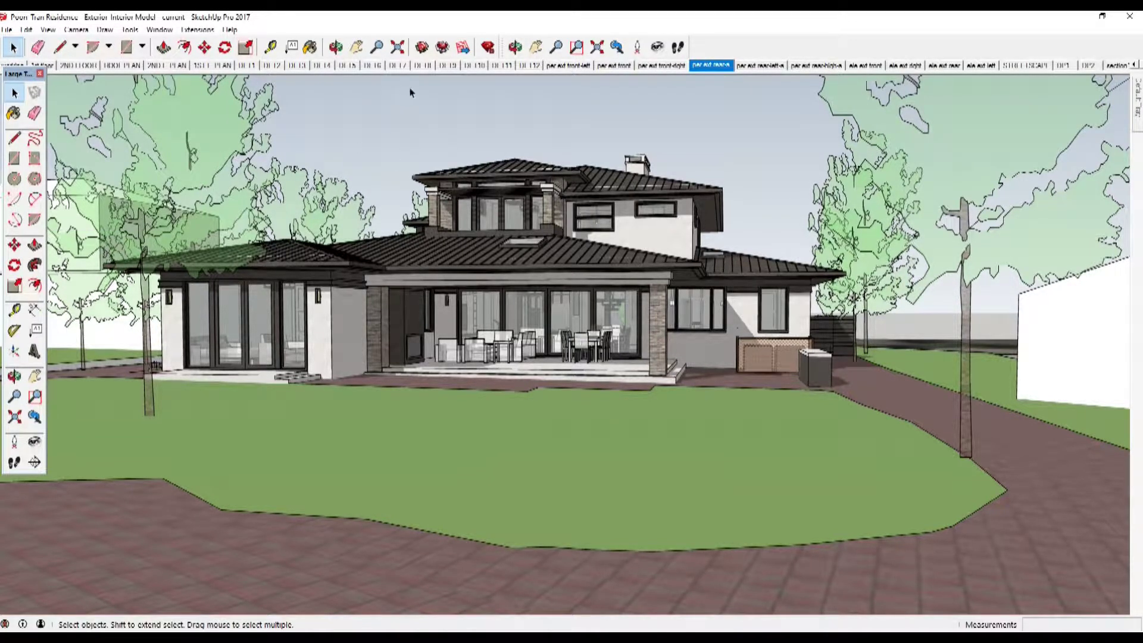
# Step: Window-select the upper storey, then start a red-axis-locked line at the stone column's edge
pyautogui.moveTo(397, 85); pyautogui.dragTo(708, 366)
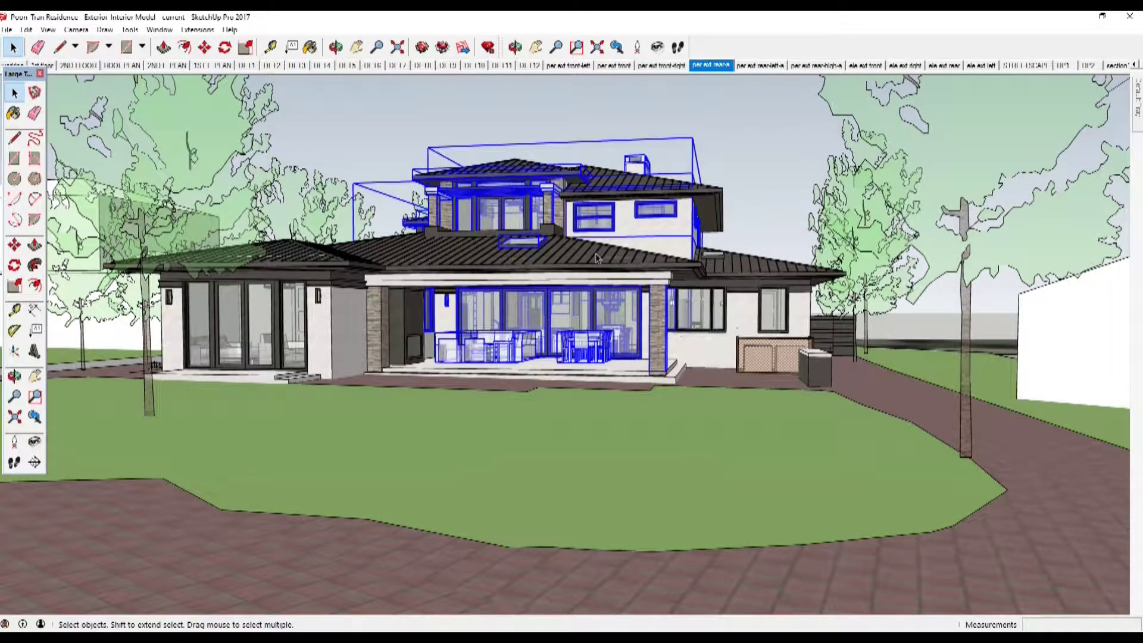
pyautogui.moveTo(497, 287); pyautogui.dragTo(737, 95)
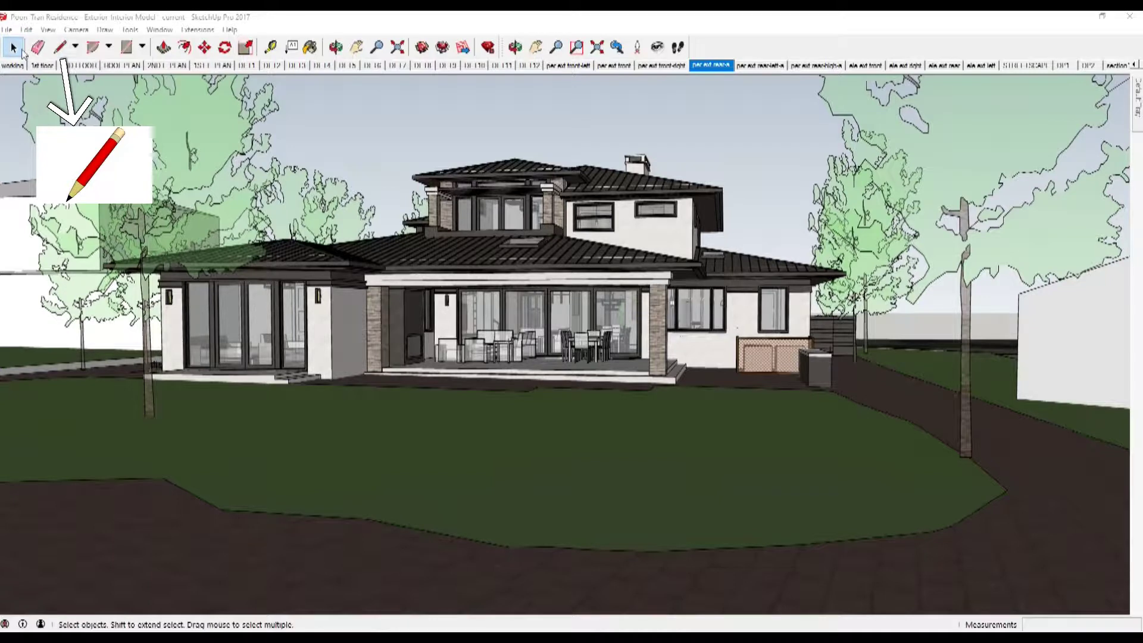
pyautogui.click(59, 47)
pyautogui.click(427, 114)
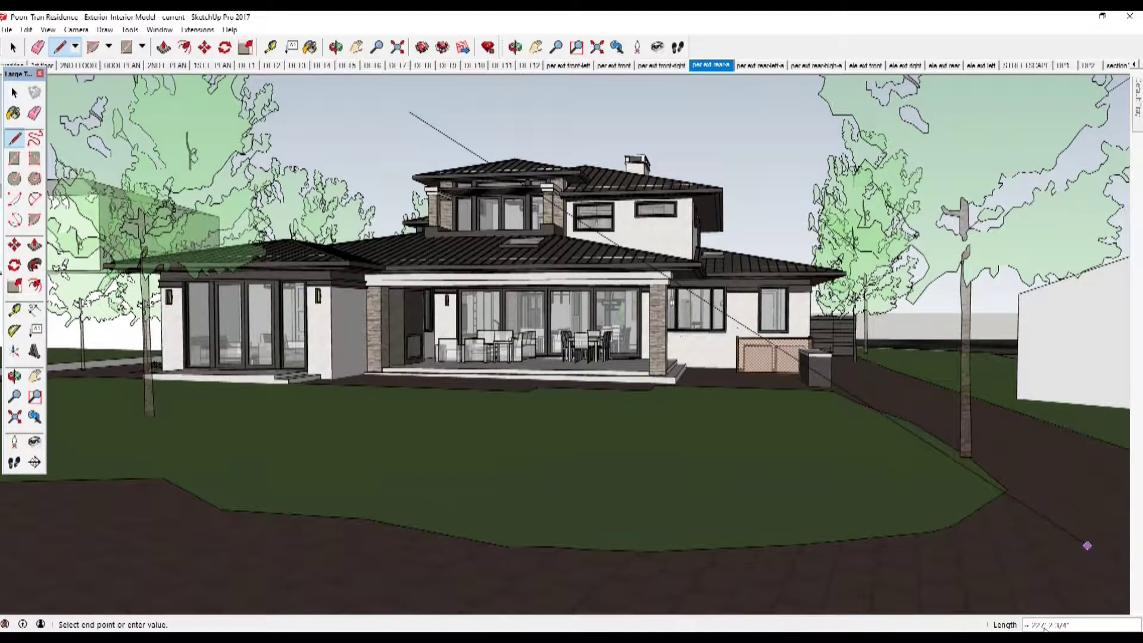
pyautogui.press('Escape')
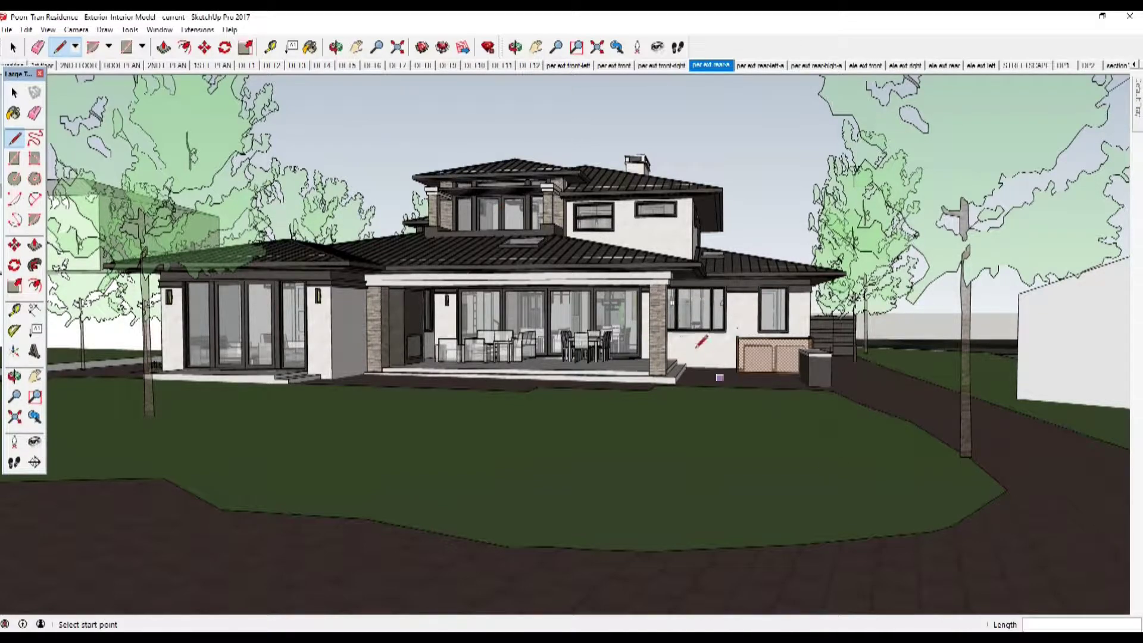
pyautogui.scroll(5, 700, 352)
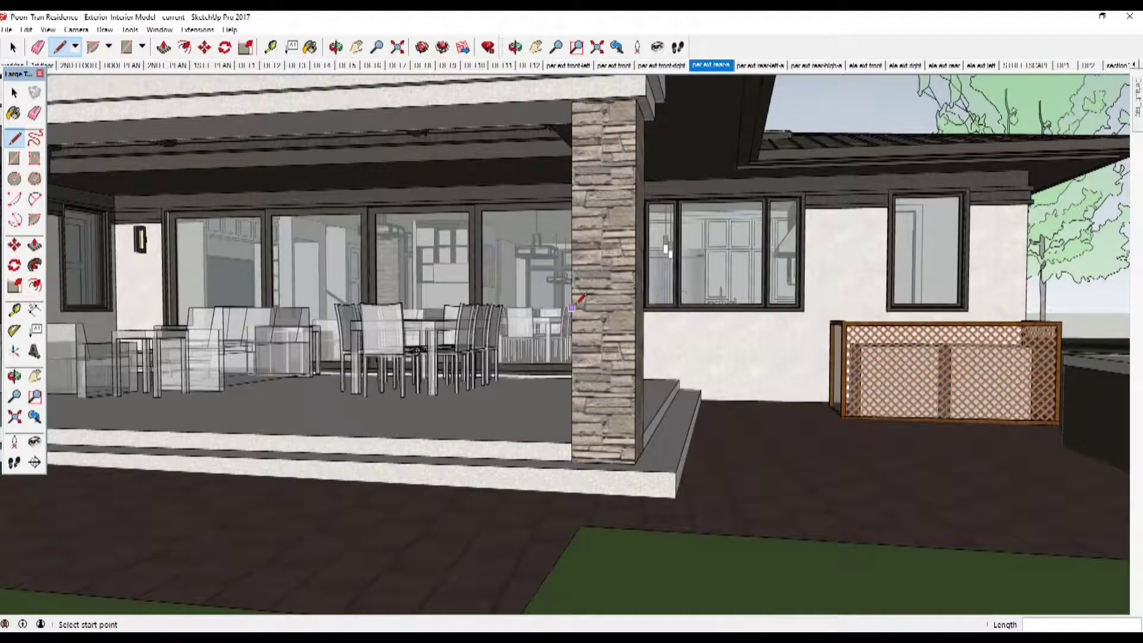
pyautogui.click(571, 308)
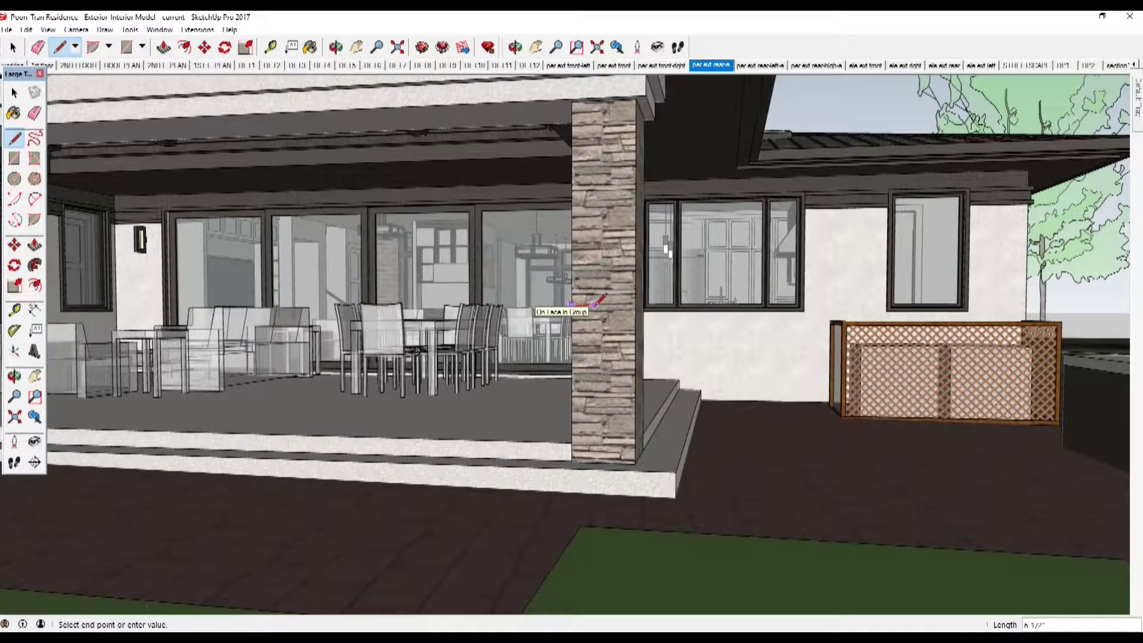
pyautogui.press('shift')
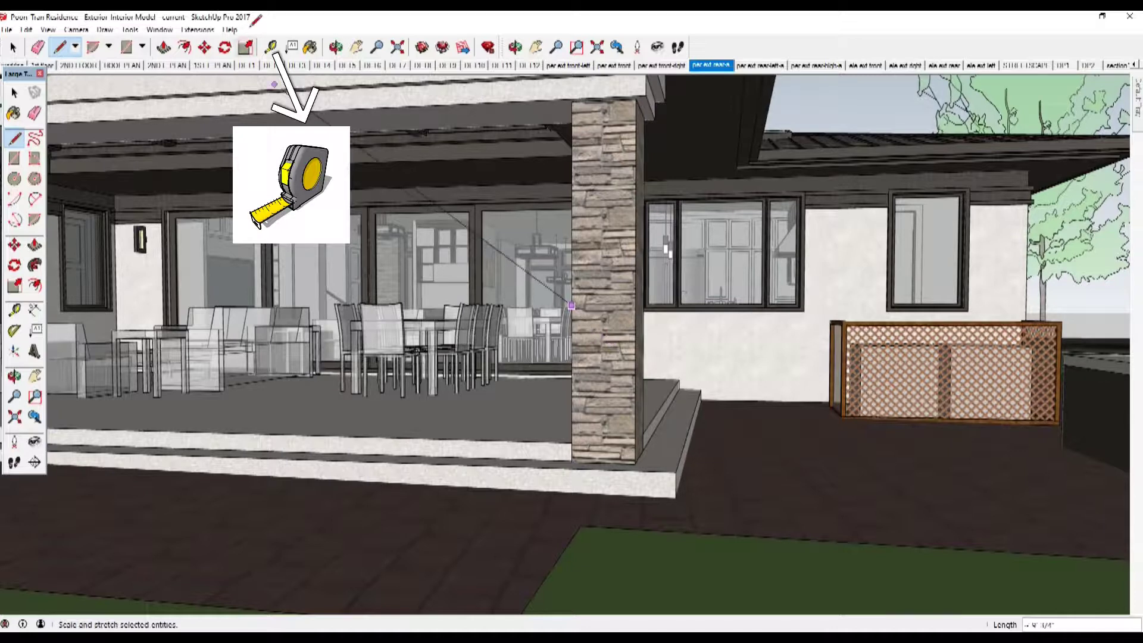
# Step: Measure the stone patio column's width as 1'6" with the Tape Measure
pyautogui.click(272, 48)
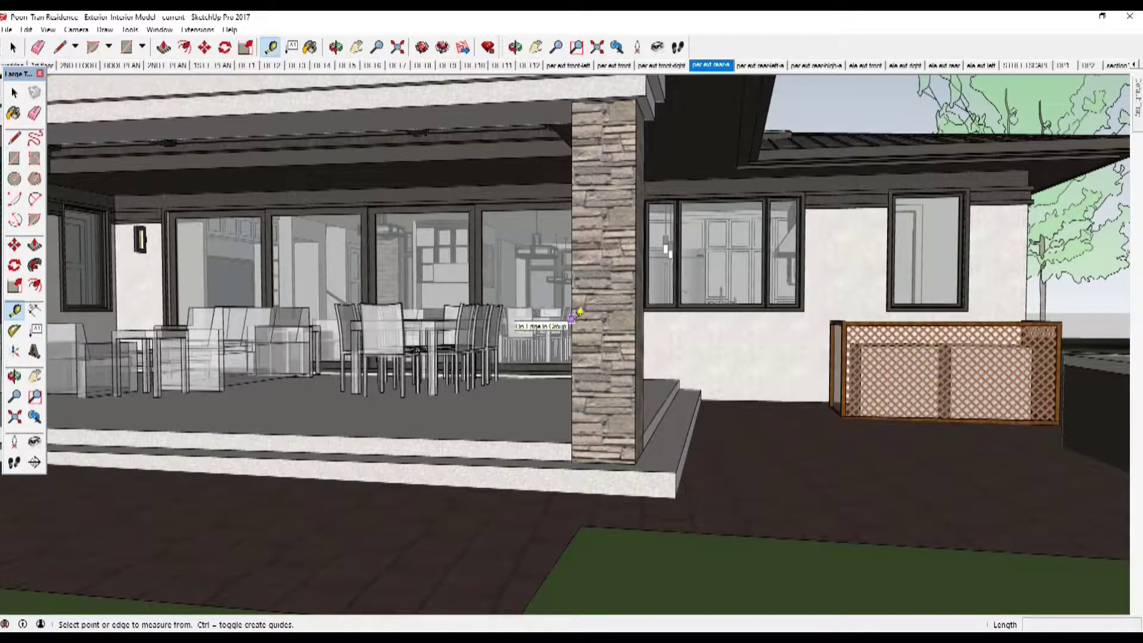
pyautogui.click(571, 320)
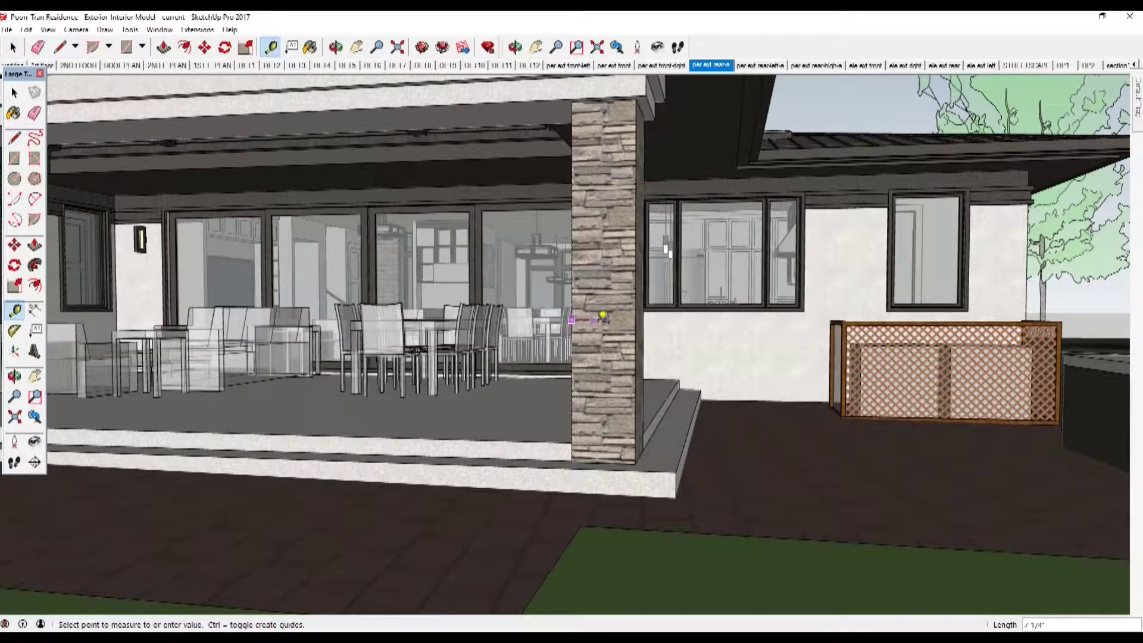
pyautogui.click(635, 317)
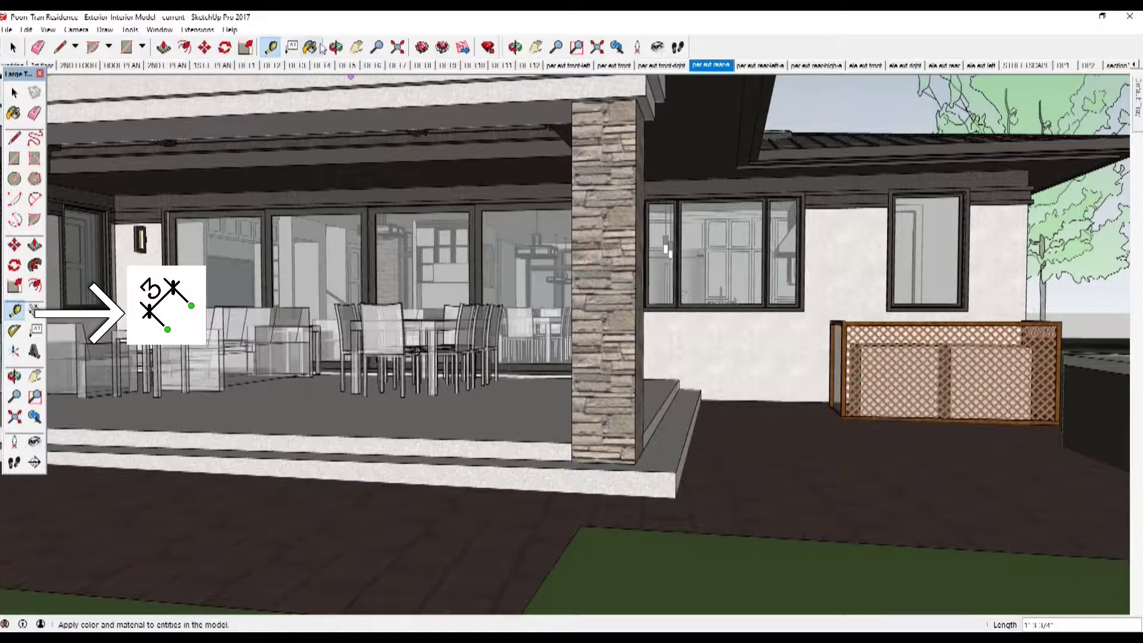
# Step: Start a dimension between the two corners at the column's base
pyautogui.click(35, 308)
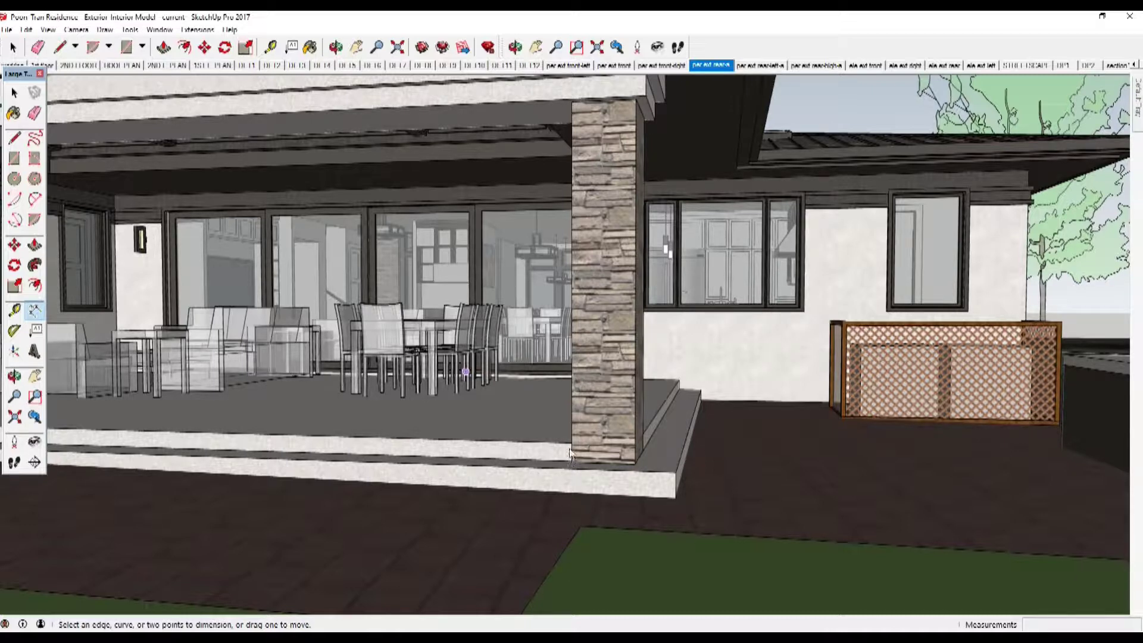
pyautogui.click(635, 445)
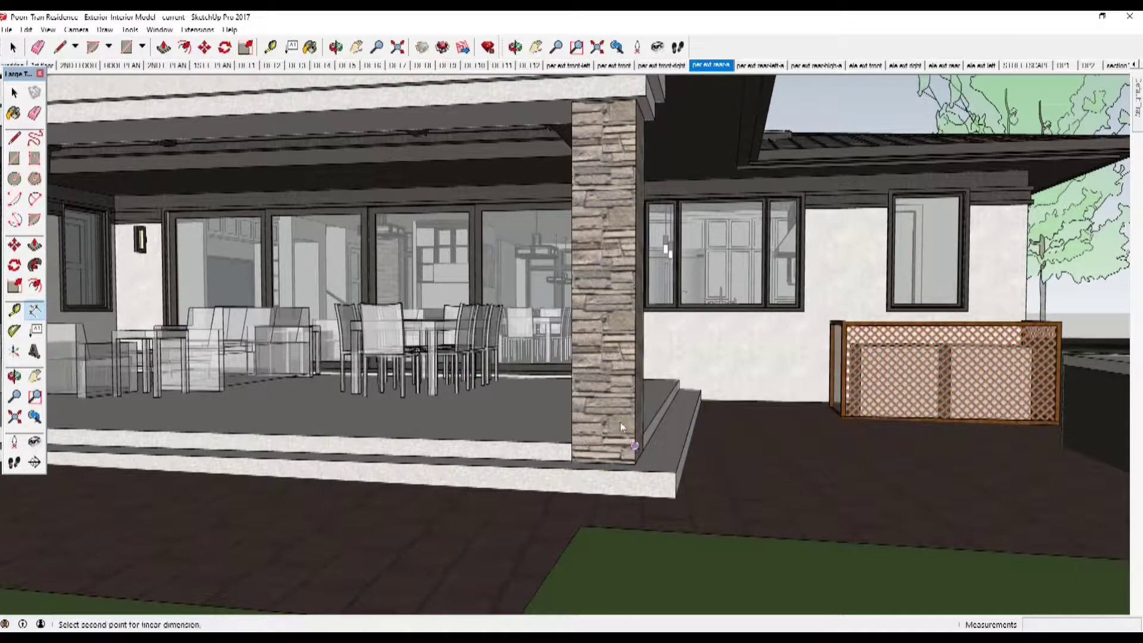
pyautogui.click(571, 443)
# Step: Place the base dimension and add a 'CHANGE COLOR' leader label pointing at the stone column
pyautogui.click(603, 381)
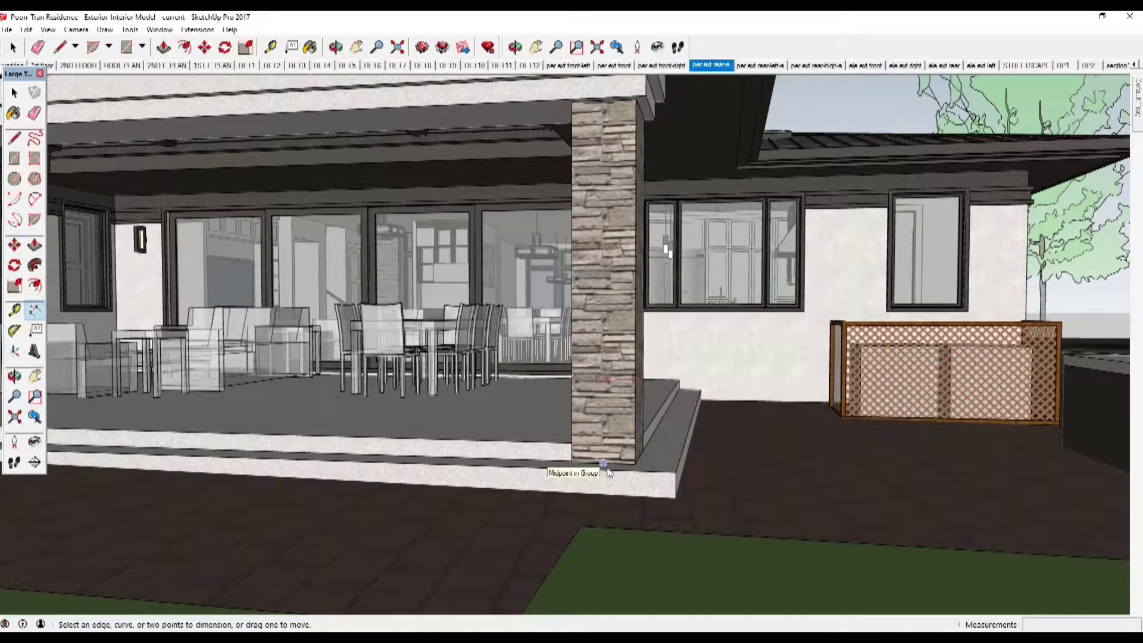
pyautogui.click(292, 47)
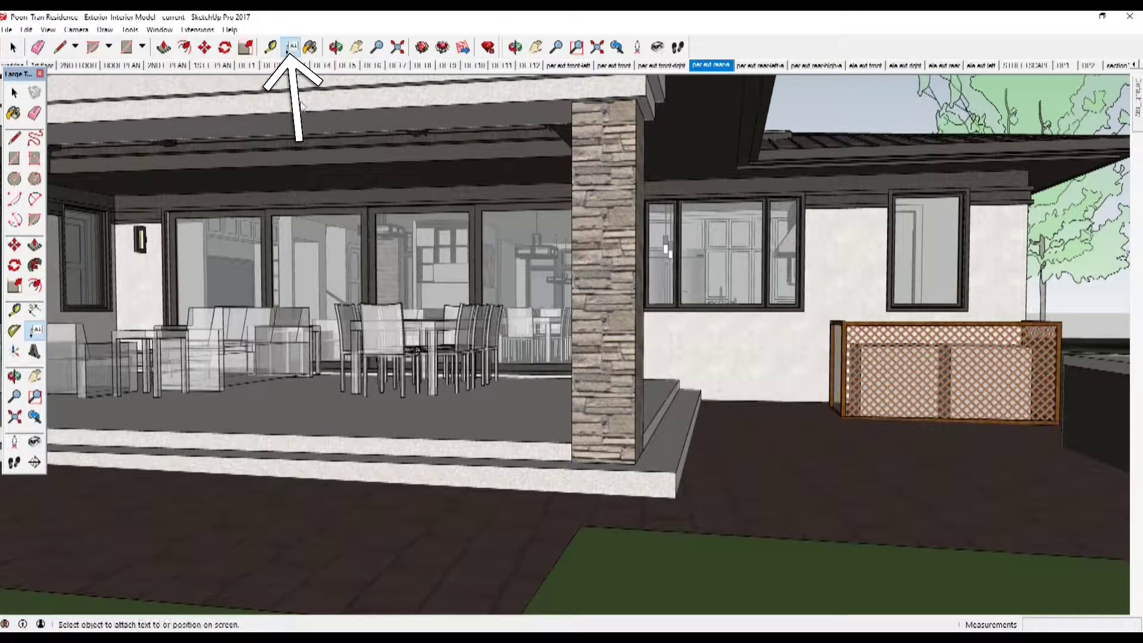
pyautogui.click(616, 291)
pyautogui.click(751, 229)
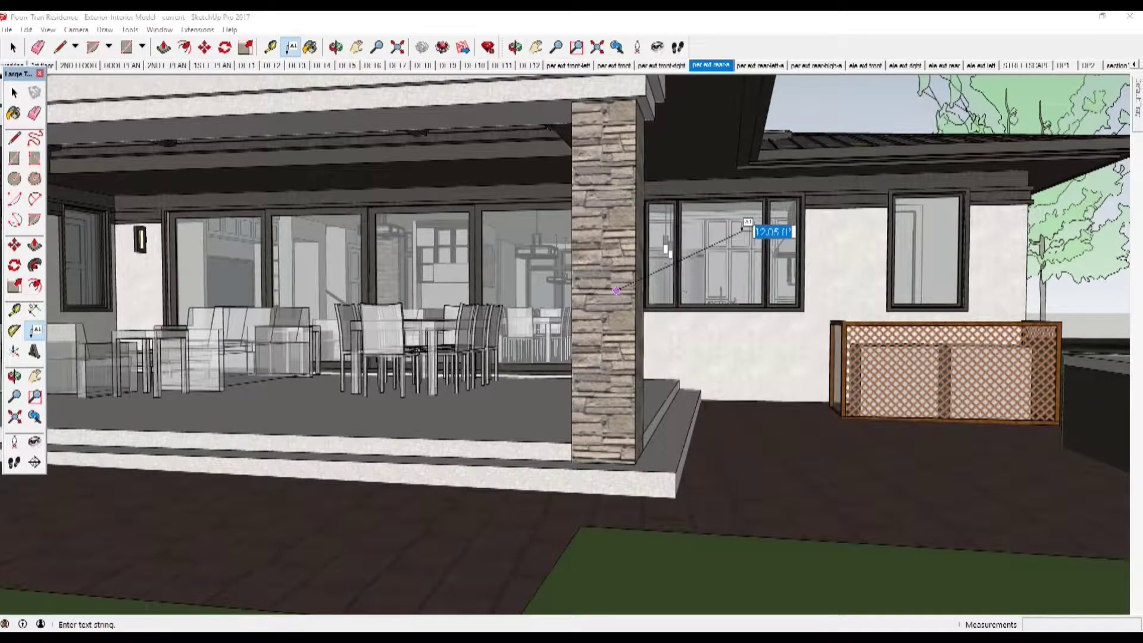
pyautogui.write('C')
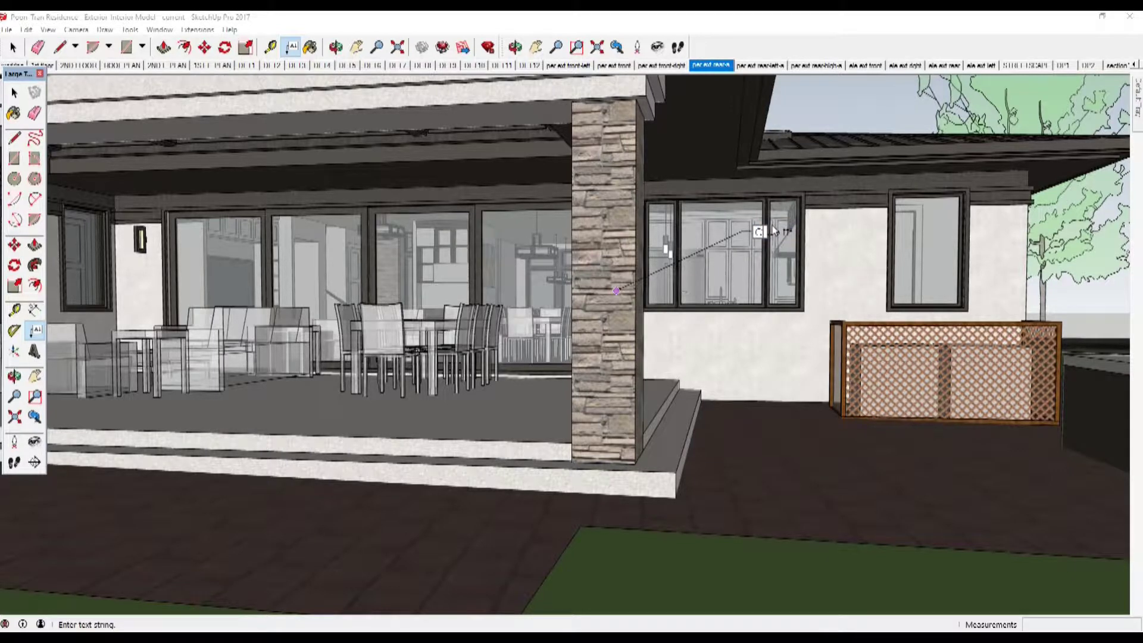
pyautogui.write('HANGE COLOR')
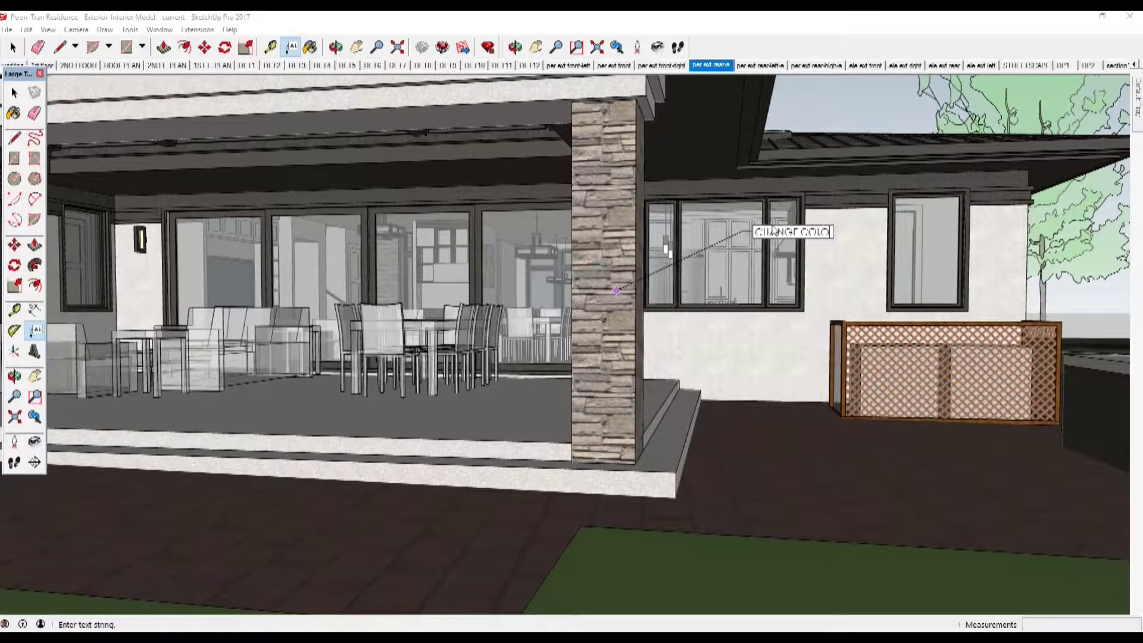
pyautogui.click(875, 252)
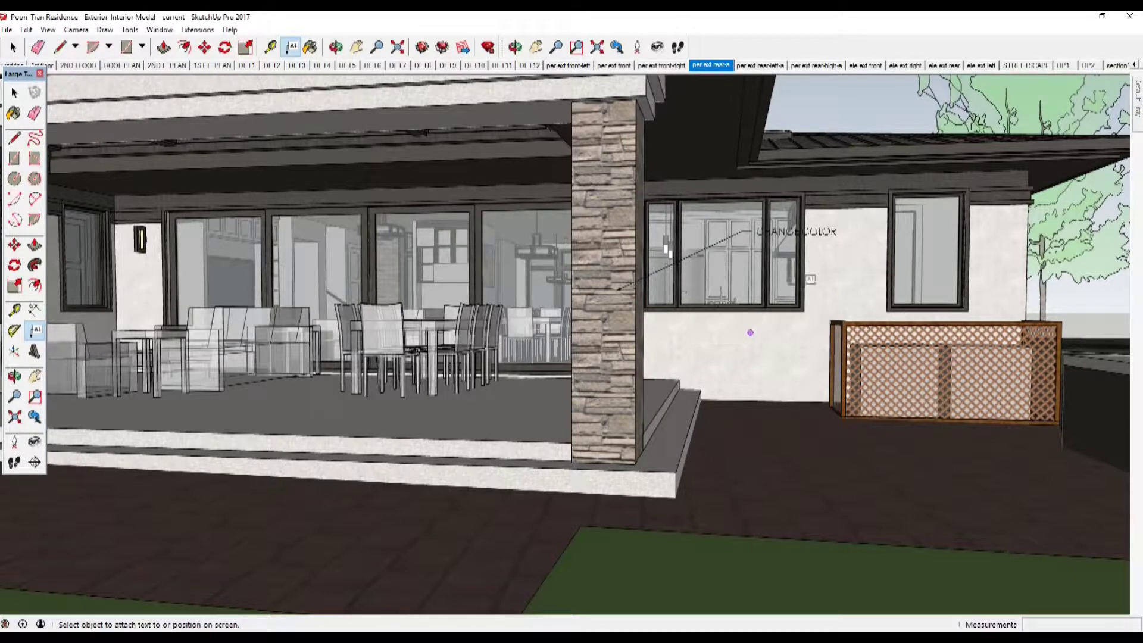
# Step: Select and edit the 'CHANGE COLOR' label, then clear the selection
pyautogui.press('space')
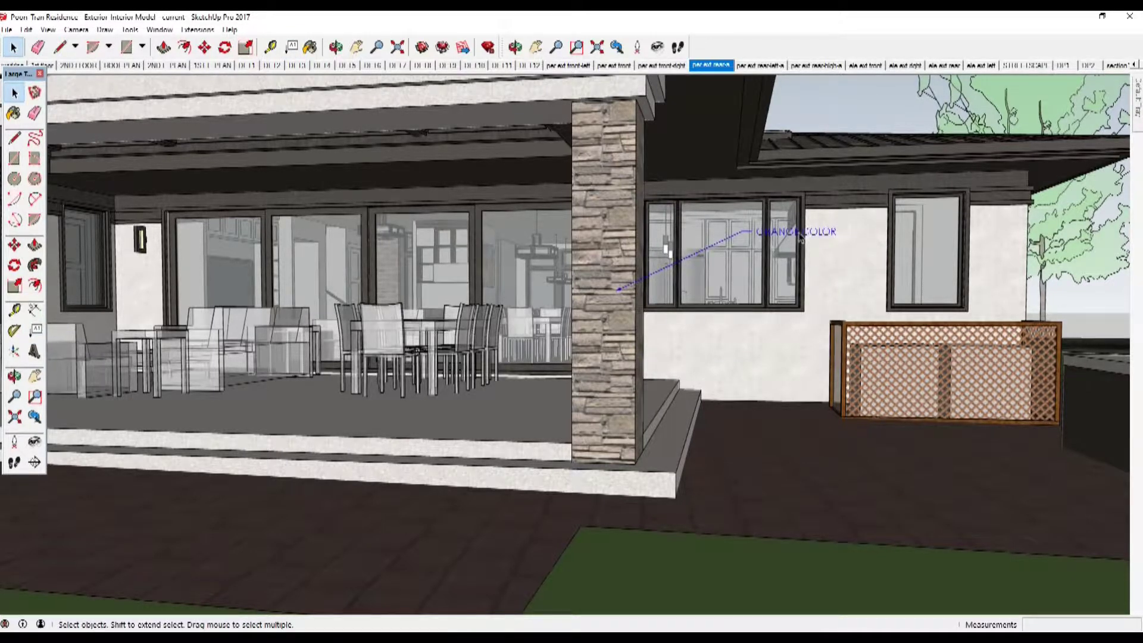
pyautogui.click(807, 236)
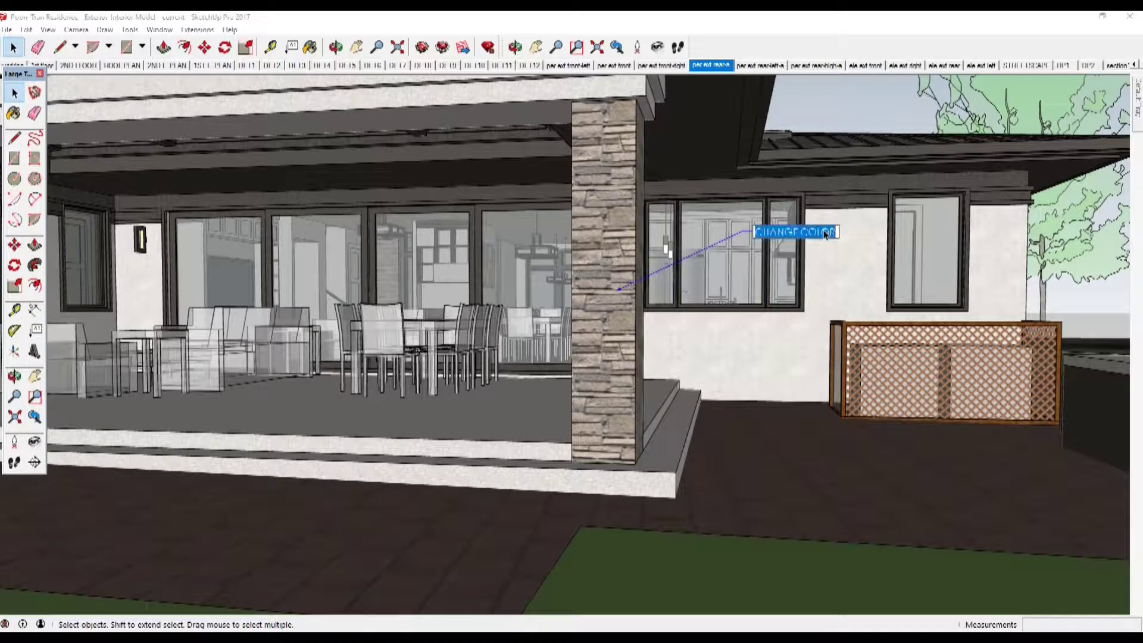
pyautogui.doubleClick(801, 235)
pyautogui.click(816, 304)
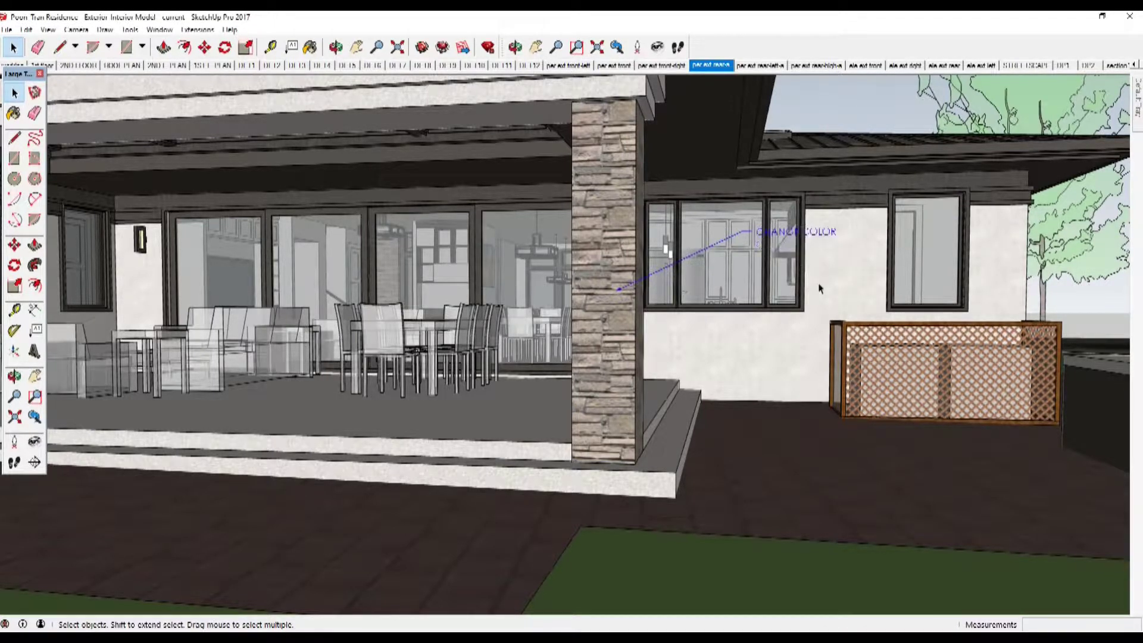
pyautogui.click(813, 125)
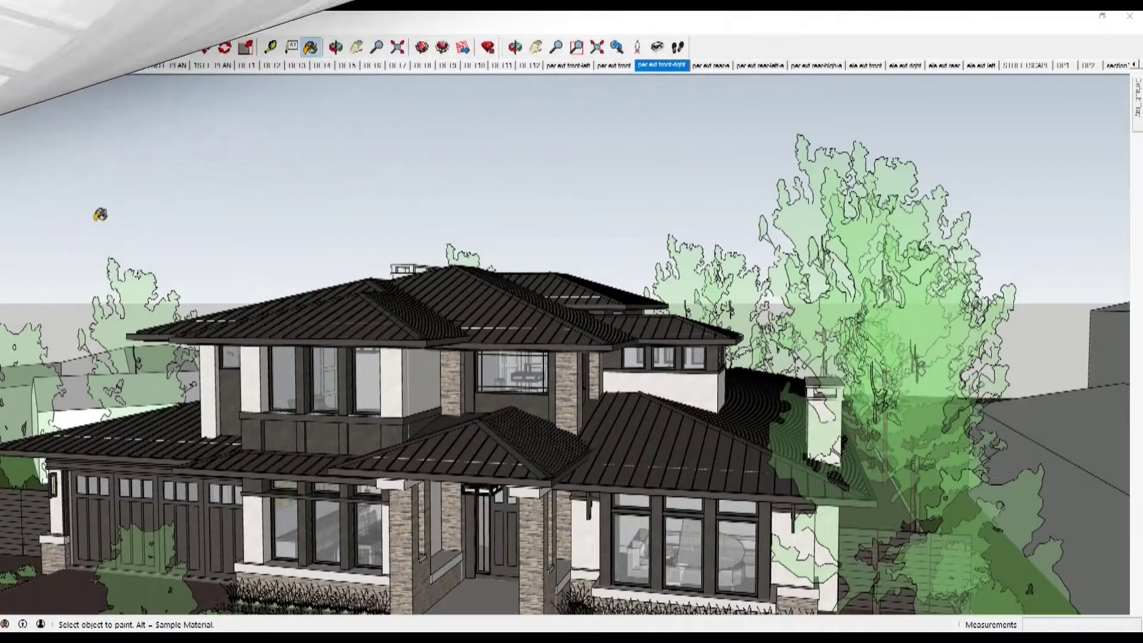
# Step: Bring up the Materials tray, with Stone Flagstone Ashlar current, and return to the Select tool
pyautogui.click(309, 47)
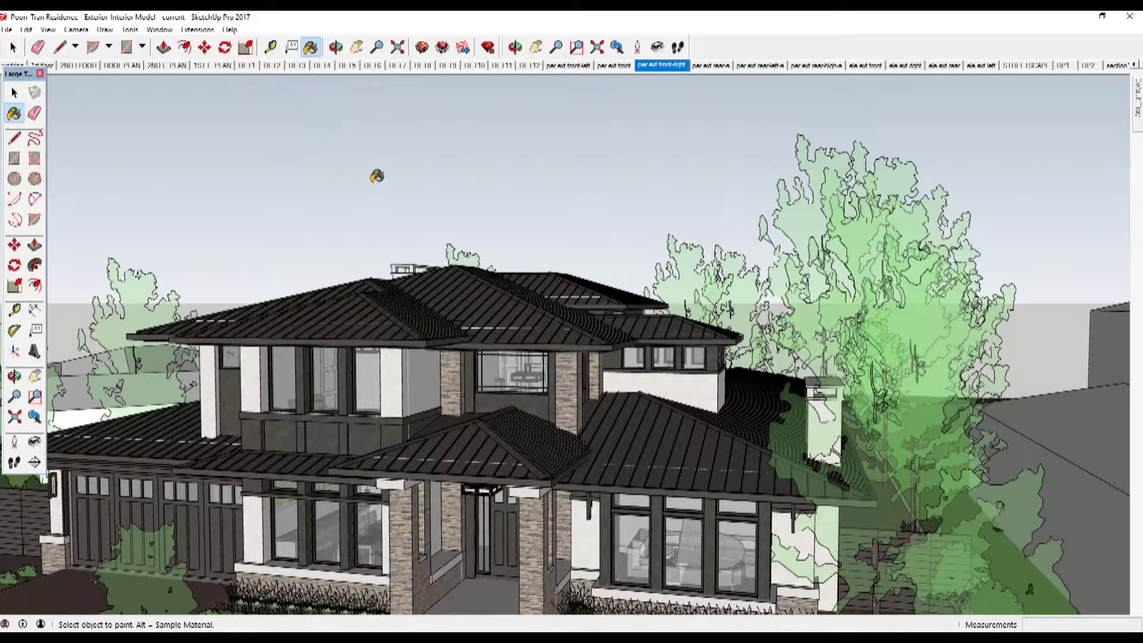
pyautogui.press('space')
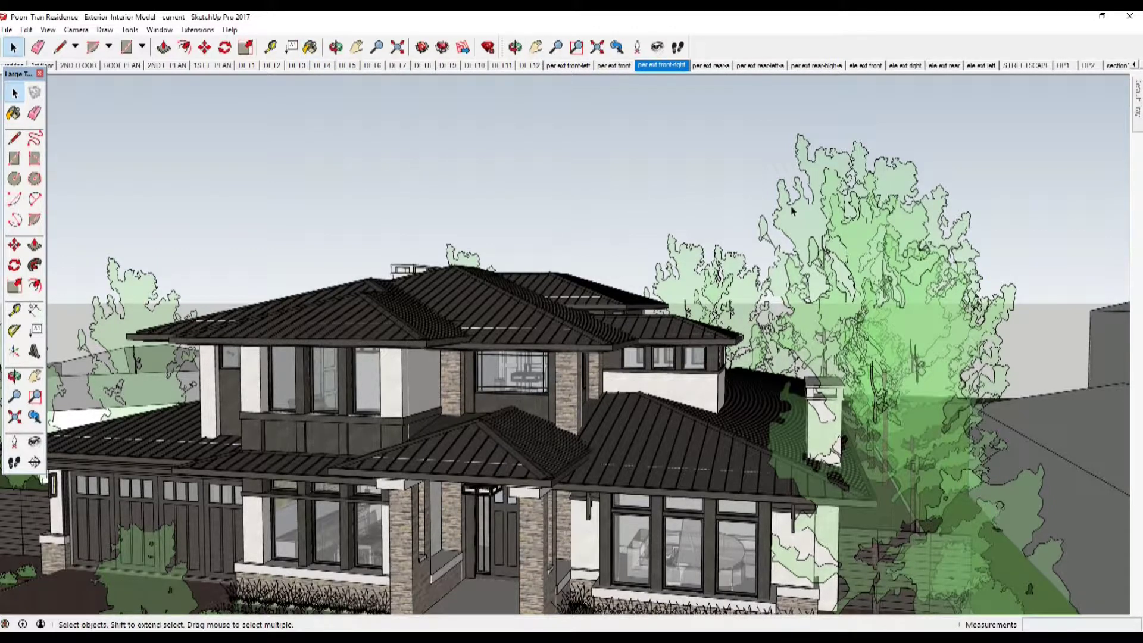
pyautogui.moveTo(1139, 114)
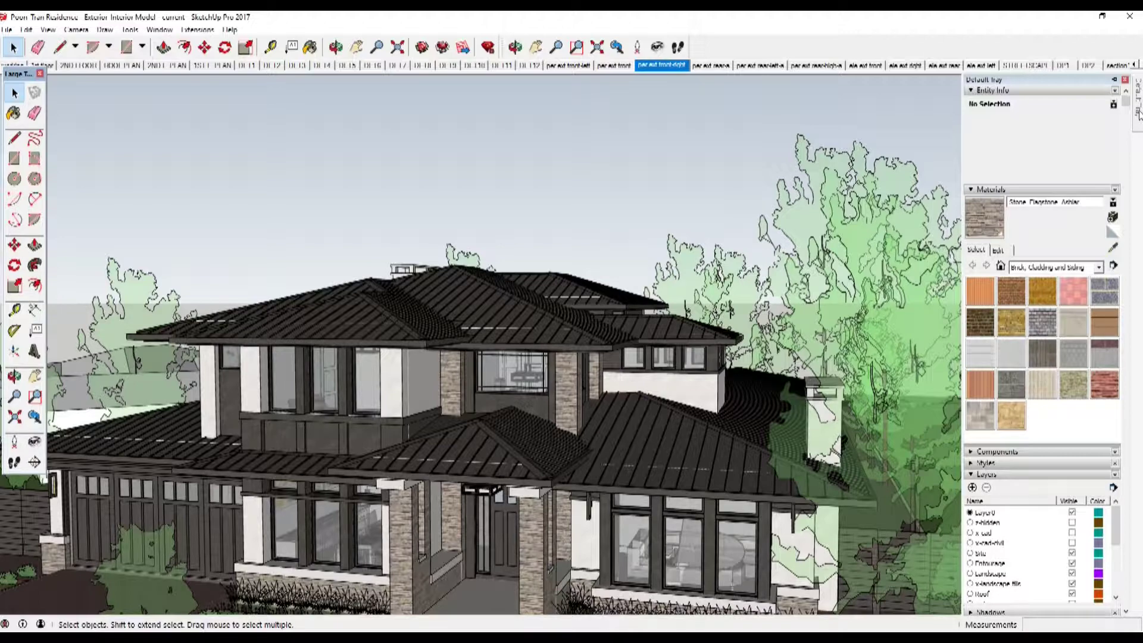
# Step: Pin the Default Tray and check its panels under Window > Default Tray
pyautogui.click(1115, 80)
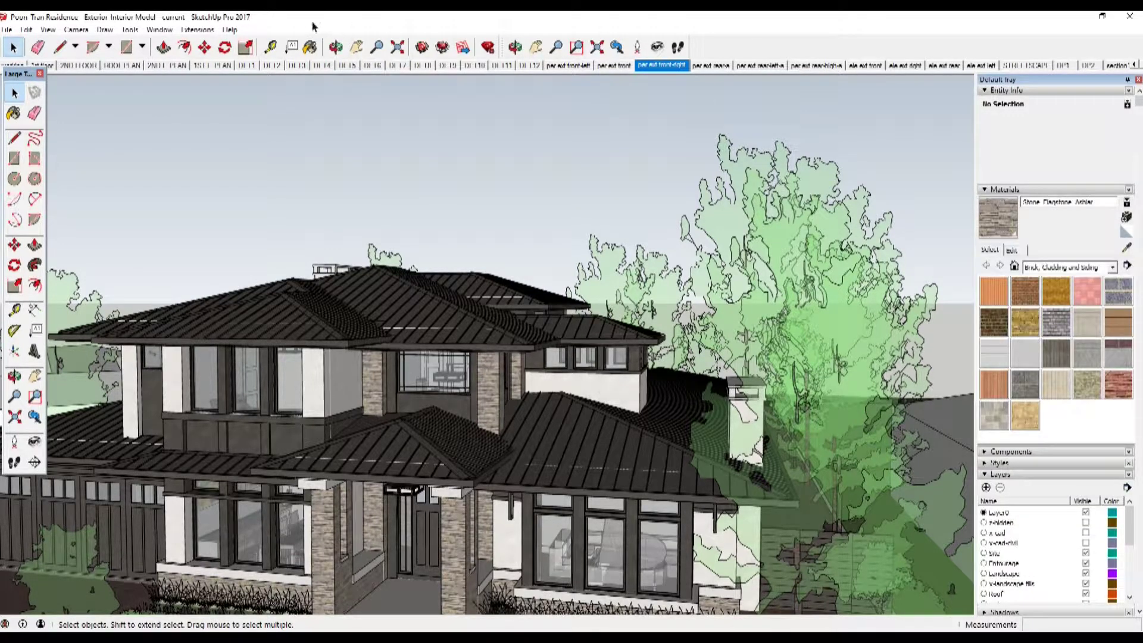
pyautogui.click(160, 30)
pyautogui.moveTo(178, 50)
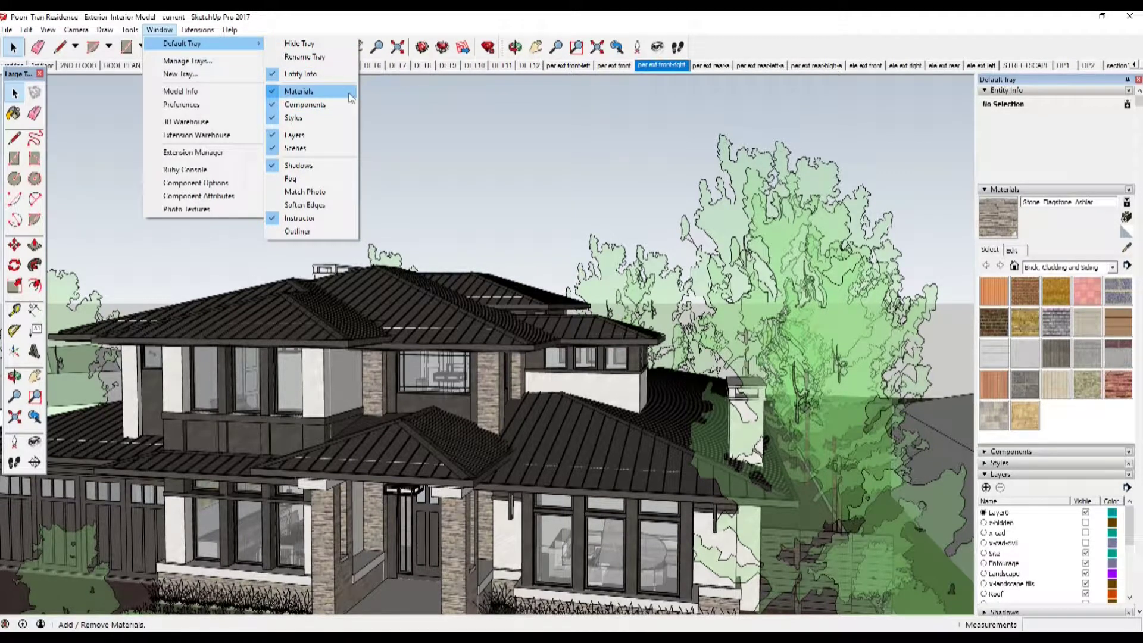
pyautogui.click(524, 141)
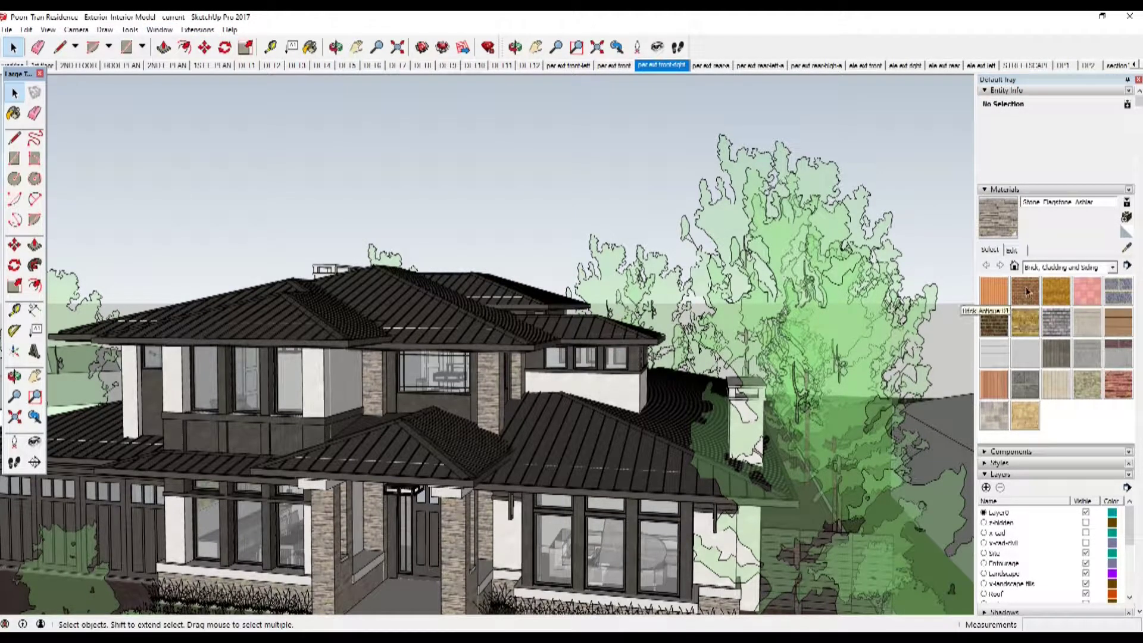
# Step: Enter the house group and select the roughly 90 ft² upper wall face below the windows
pyautogui.doubleClick(615, 388)
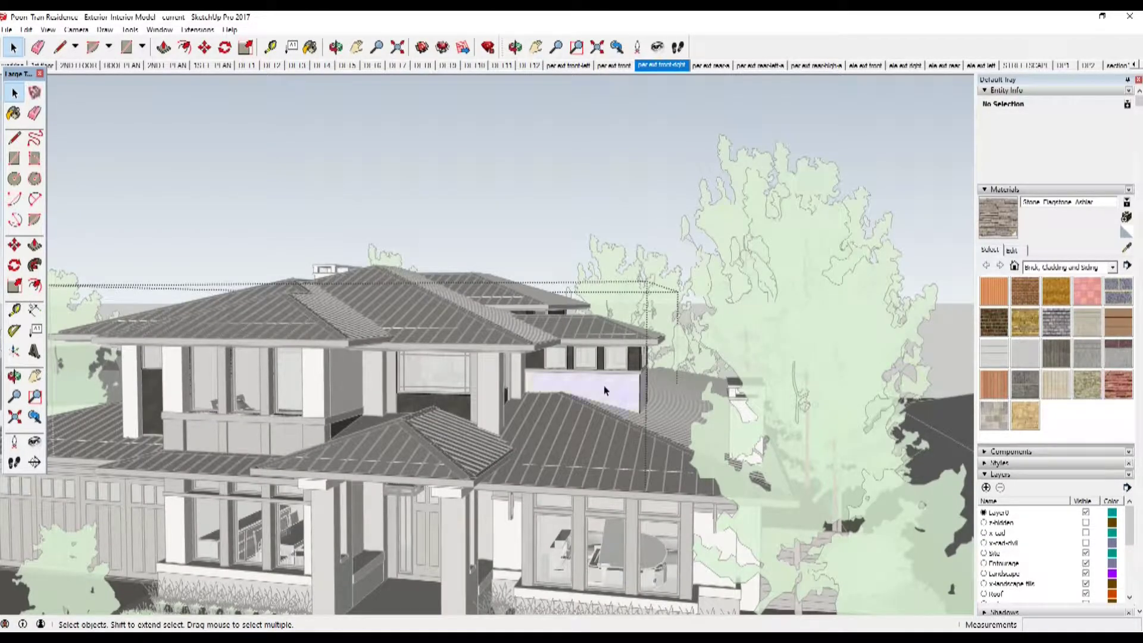
pyautogui.click(604, 390)
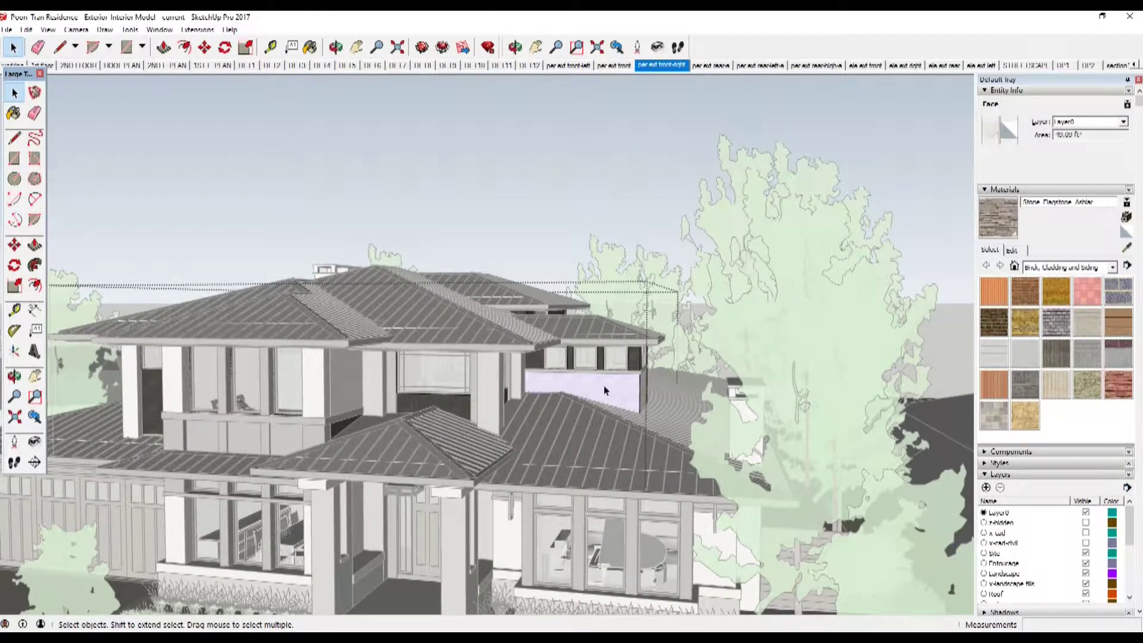
pyautogui.scroll(6, 591, 425)
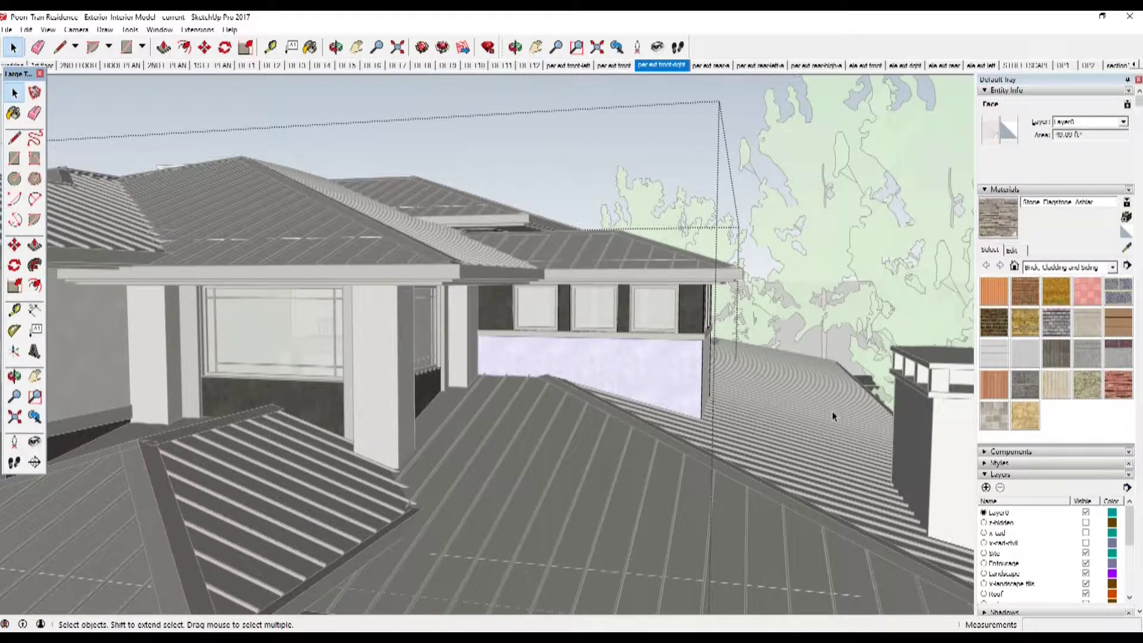
# Step: Paint the upper wall face with Cladding Siding White from the Brick, Cladding and Siding category
pyautogui.click(1113, 267)
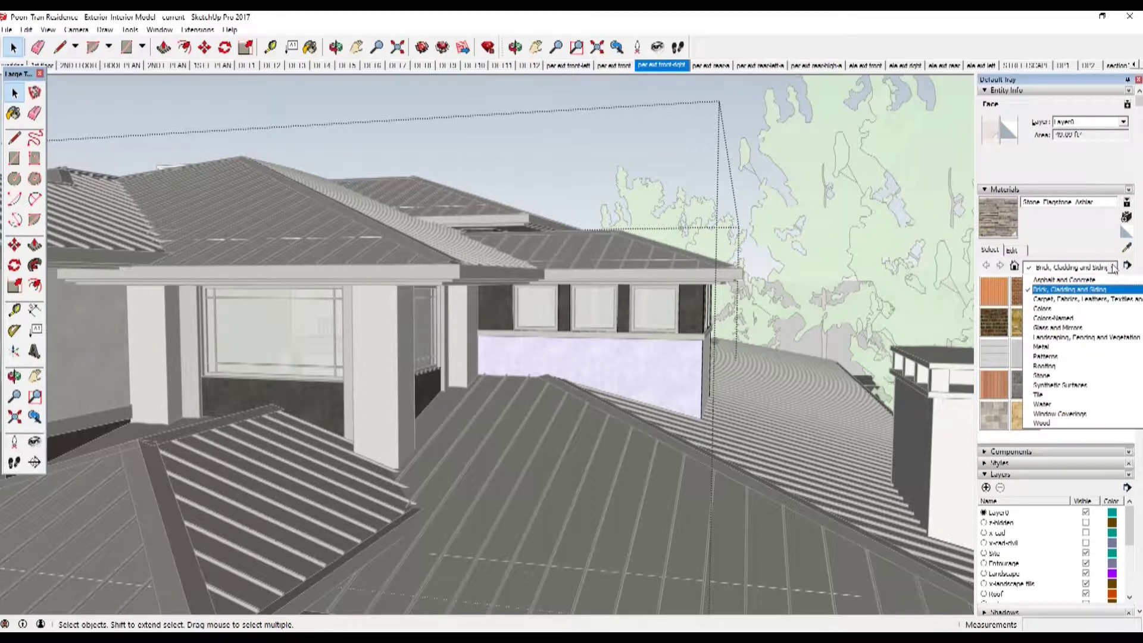
pyautogui.scroll(1, 1089, 333)
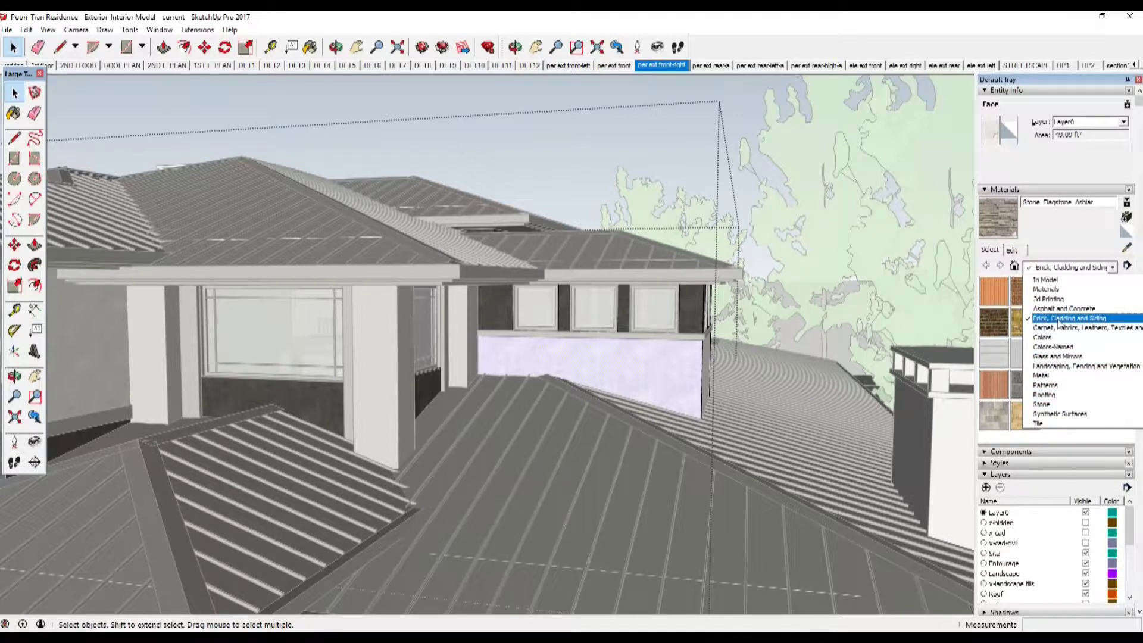
pyautogui.click(1059, 319)
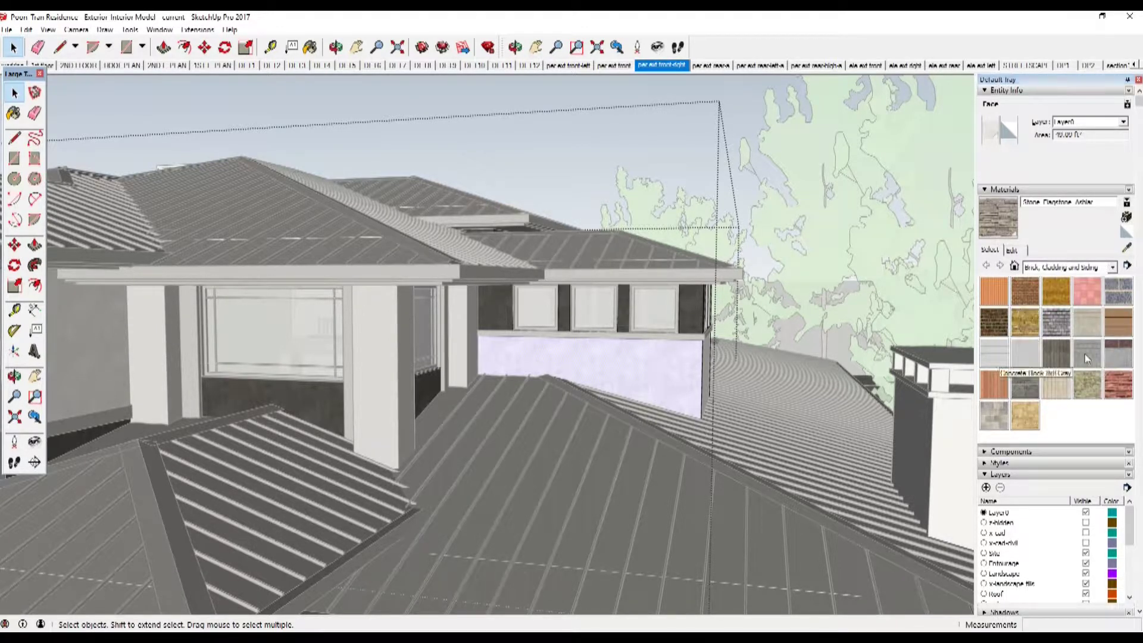
pyautogui.click(1004, 352)
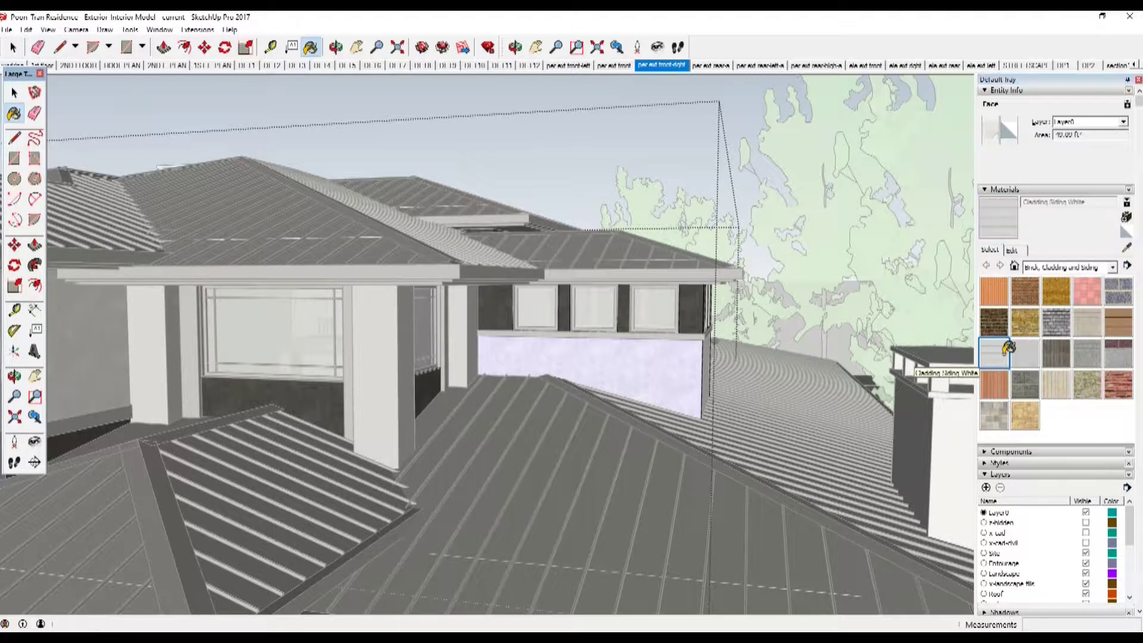
pyautogui.click(668, 354)
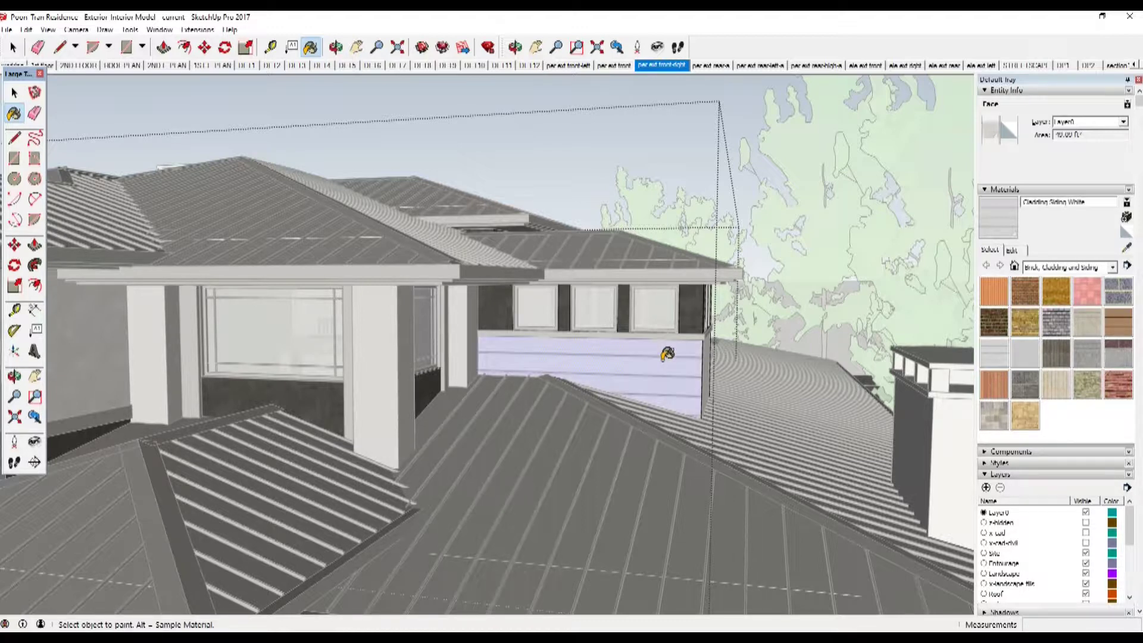
# Step: Deselect and orbit the model to inspect the new white siding
pyautogui.moveTo(702, 339); pyautogui.dragTo(709, 334, button='middle')
pyautogui.press('space')
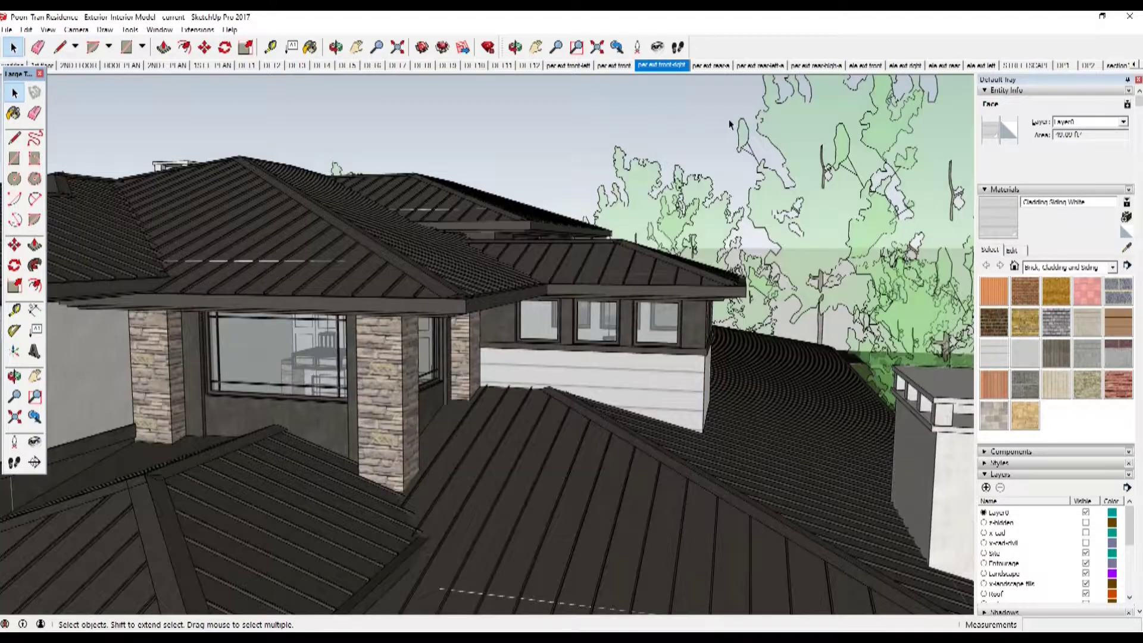
pyautogui.click(730, 124)
pyautogui.press('o')
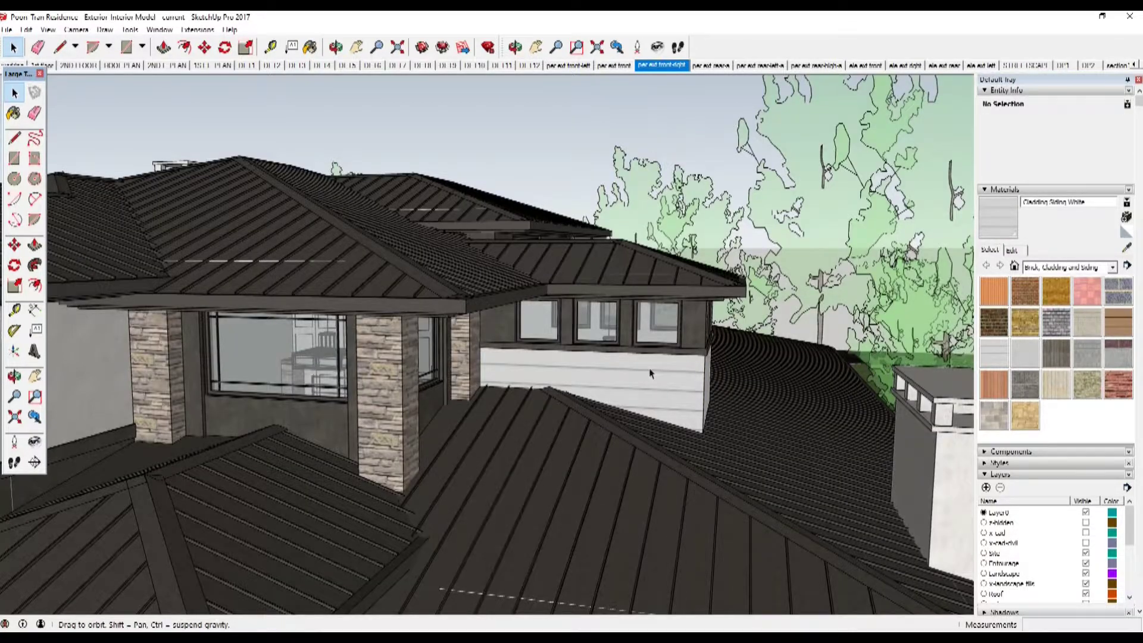
pyautogui.press('space')
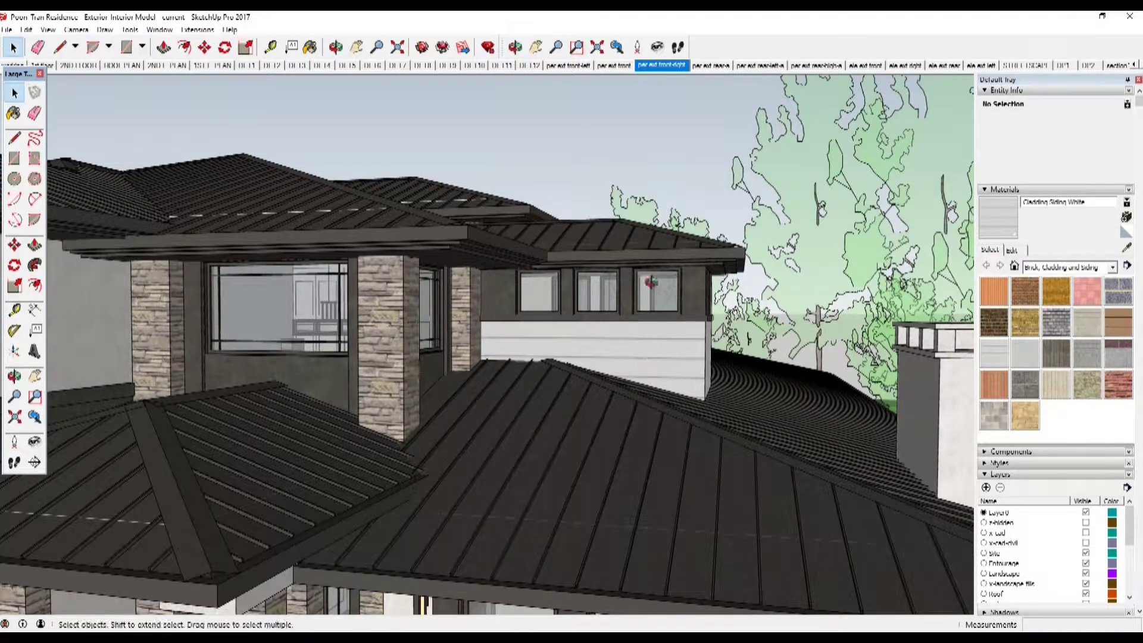
pyautogui.moveTo(652, 282); pyautogui.dragTo(656, 295, button='middle')
# Step: Return to the front-right exterior scene and open Cladding Siding White's edit settings and colour picker list
pyautogui.click(662, 65)
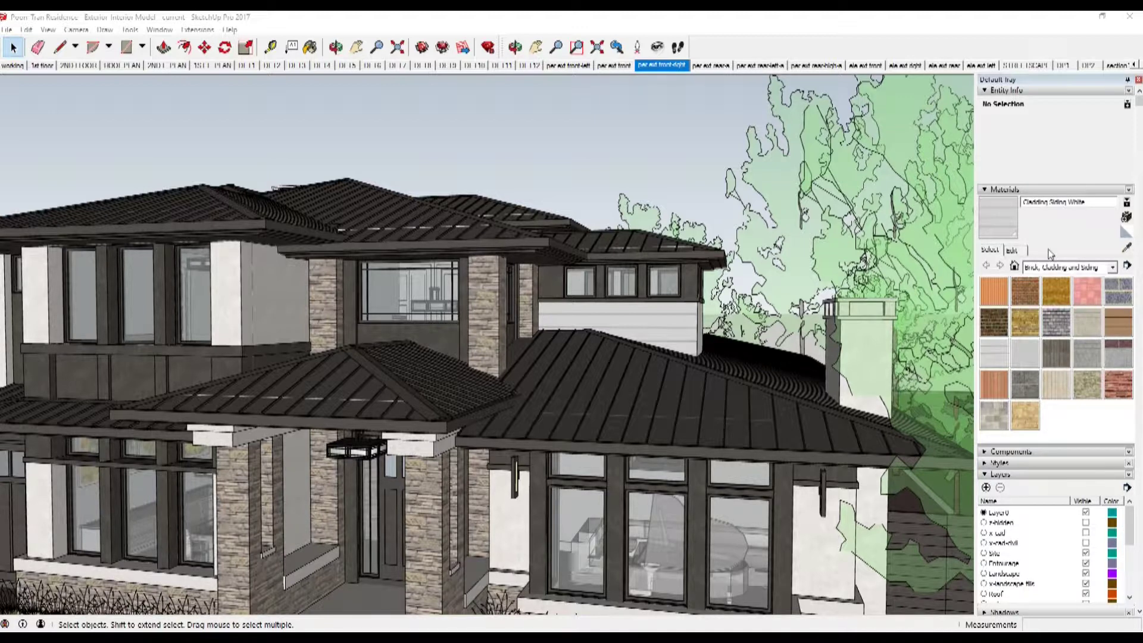
pyautogui.click(1023, 253)
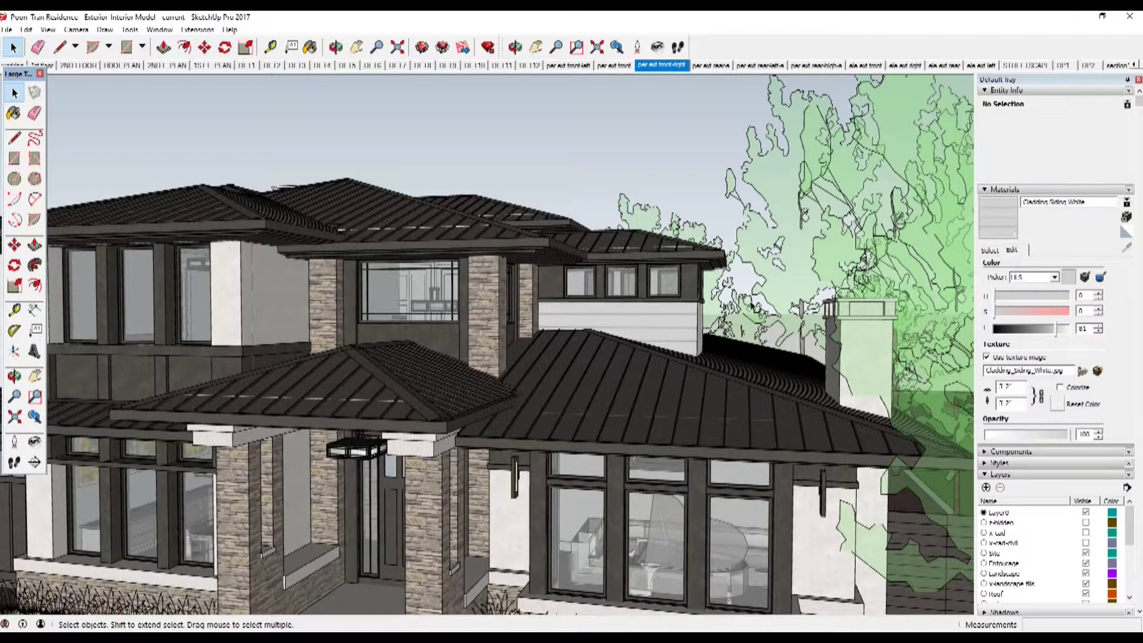
pyautogui.press('b')
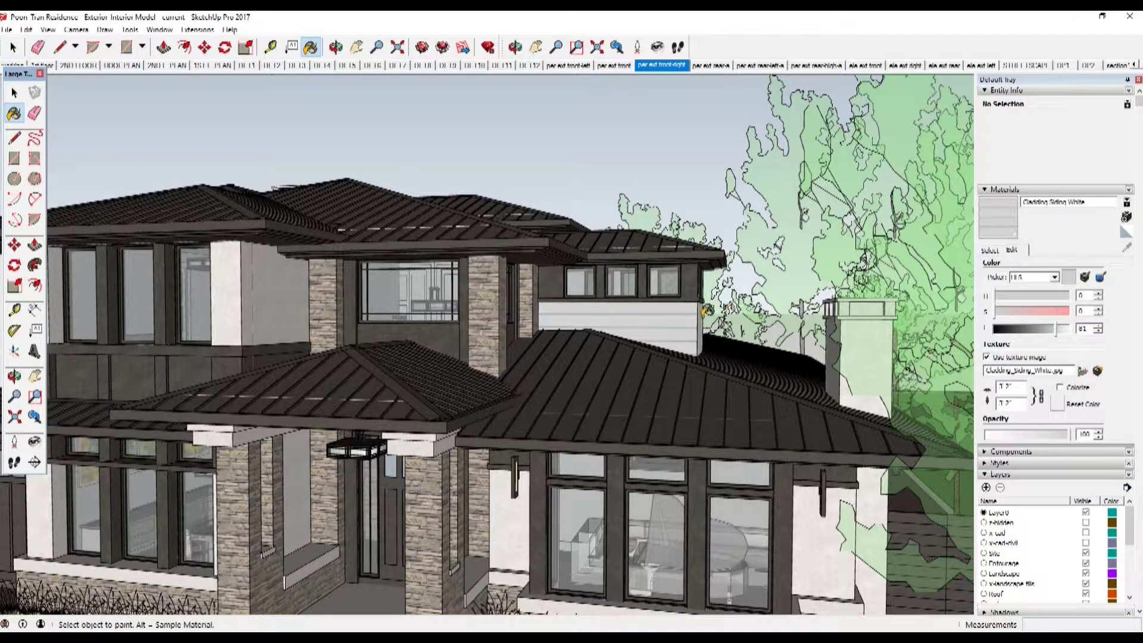
pyautogui.click(1053, 278)
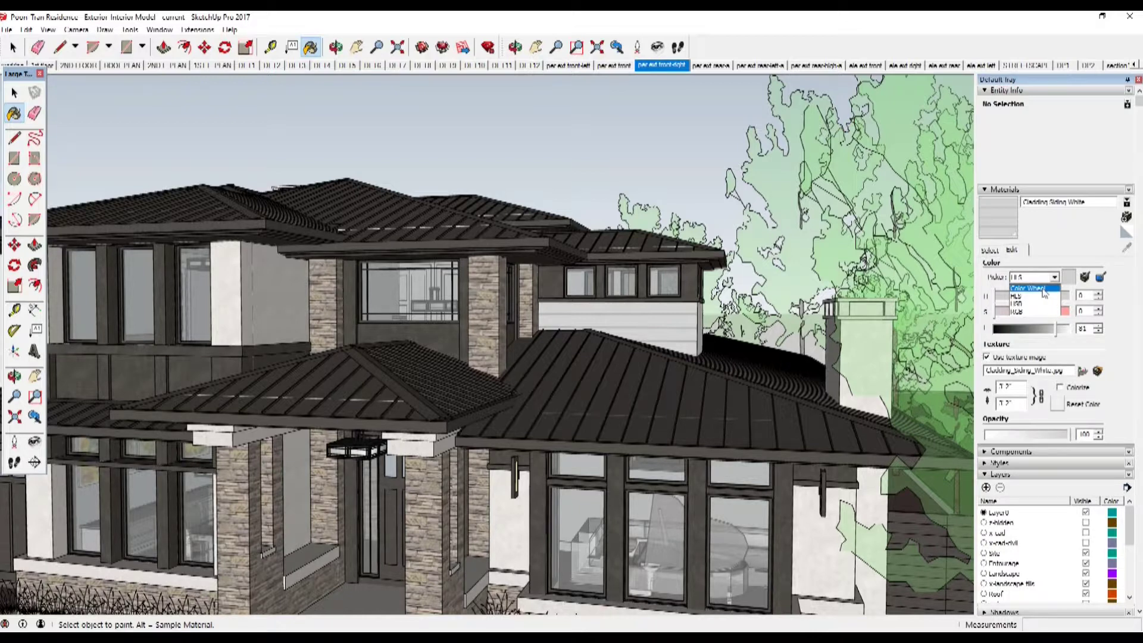
# Step: Tint the siding material yellow on the colour wheel and adjust its brightness
pyautogui.click(1049, 288)
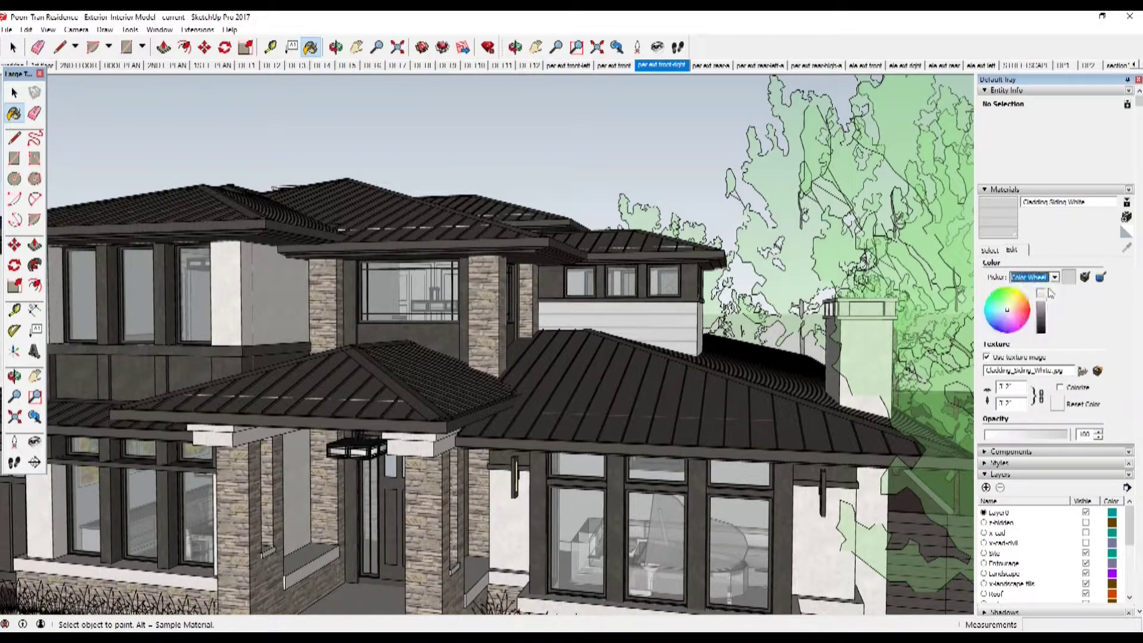
pyautogui.click(1016, 304)
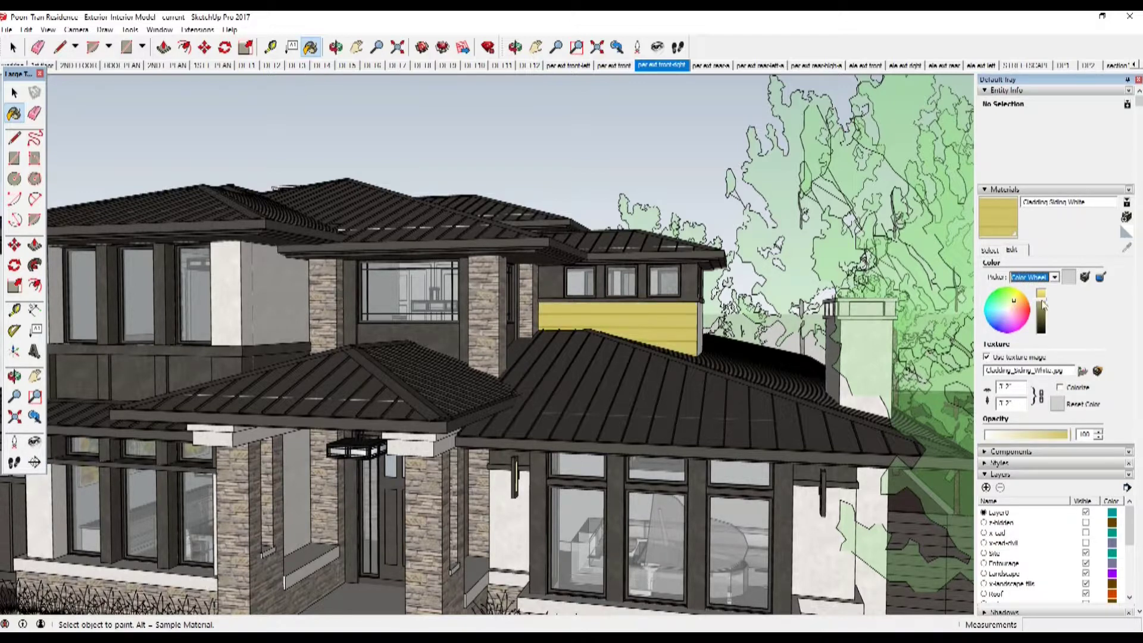
pyautogui.moveTo(1043, 305)
pyautogui.mouseDown()
pyautogui.moveTo(1044, 322)
pyautogui.moveTo(1045, 301)
pyautogui.moveTo(1041, 312)
pyautogui.mouseUp()
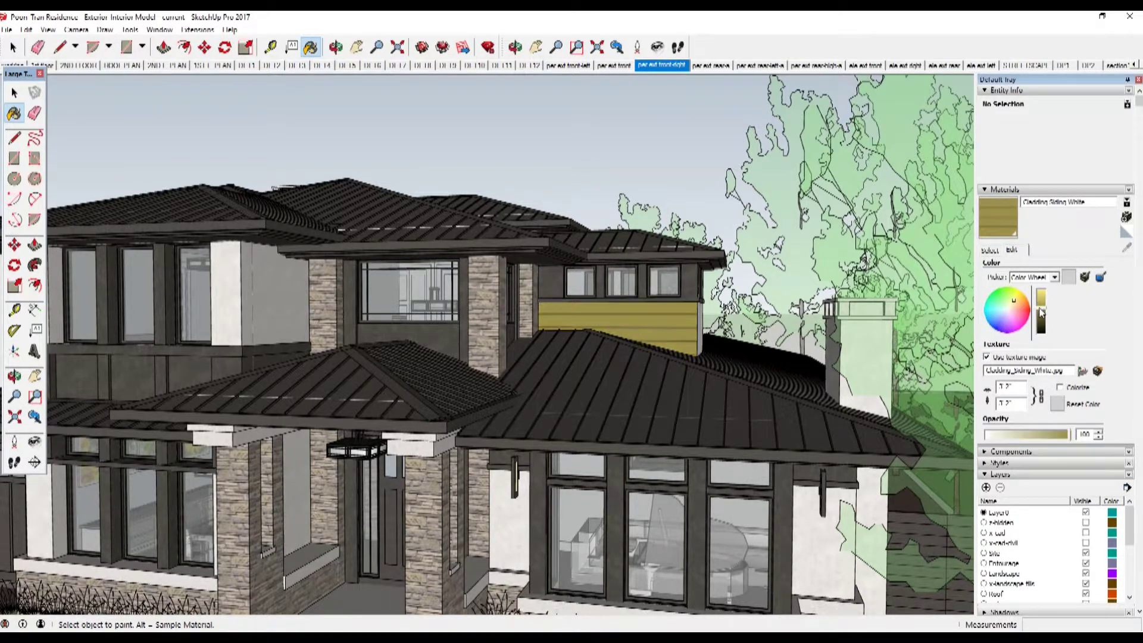
# Step: With HLS sliders, set the siding hue to 57 and saturation near 27, then lighten it
pyautogui.click(1053, 278)
pyautogui.click(1042, 295)
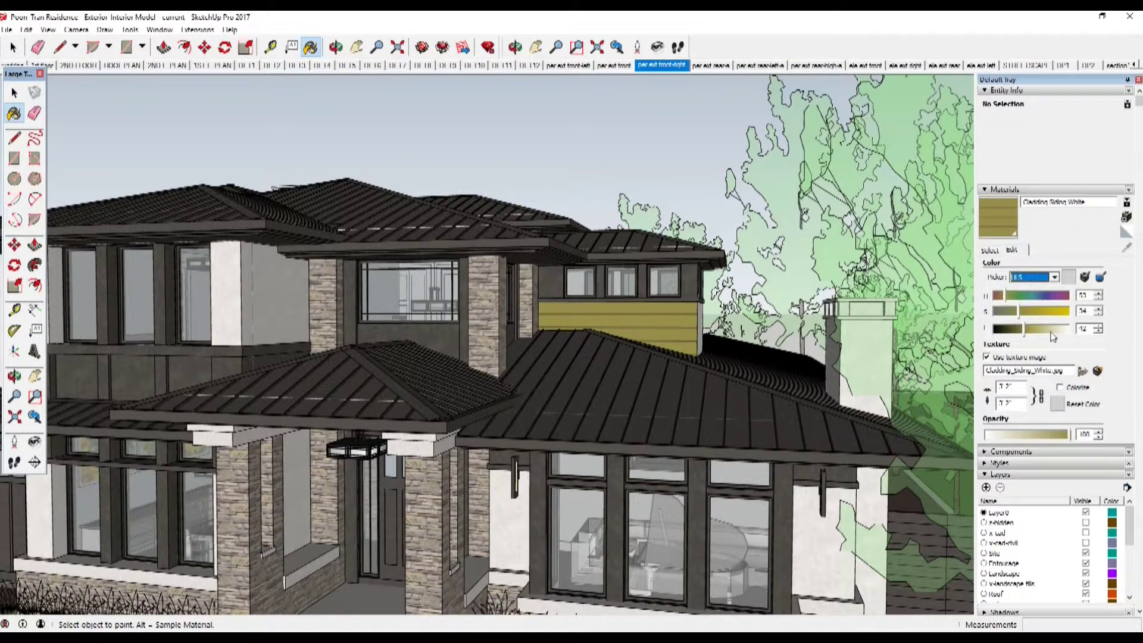
pyautogui.click(1010, 296)
pyautogui.click(1010, 297)
pyautogui.moveTo(1010, 298); pyautogui.dragTo(1007, 298)
pyautogui.click(1006, 296)
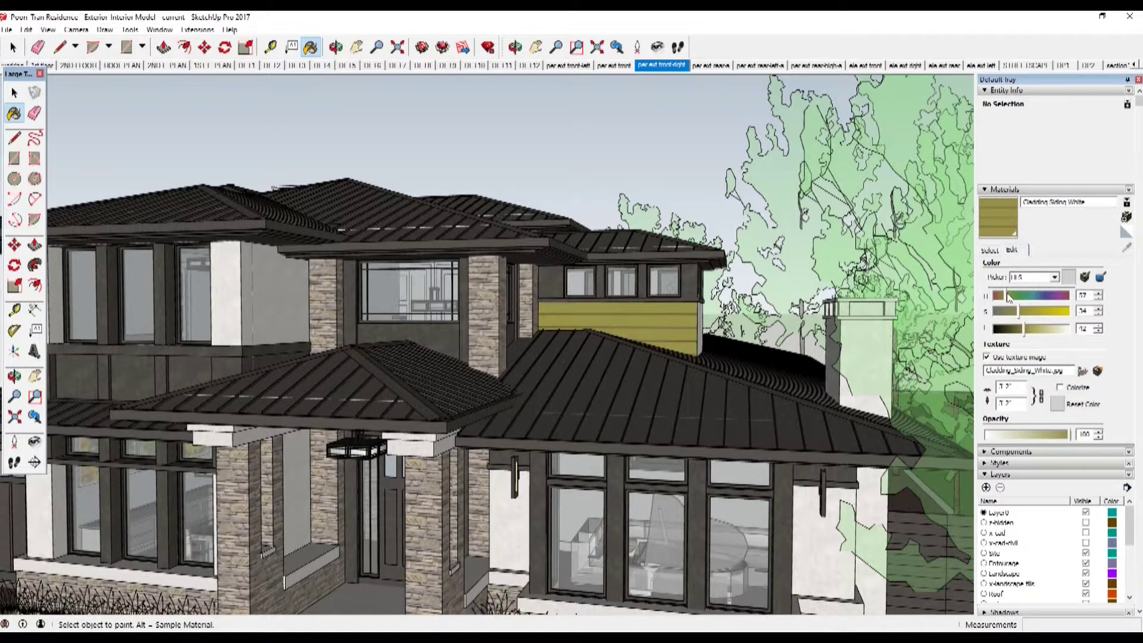
pyautogui.click(1015, 312)
pyautogui.moveTo(1015, 314); pyautogui.dragTo(1011, 314)
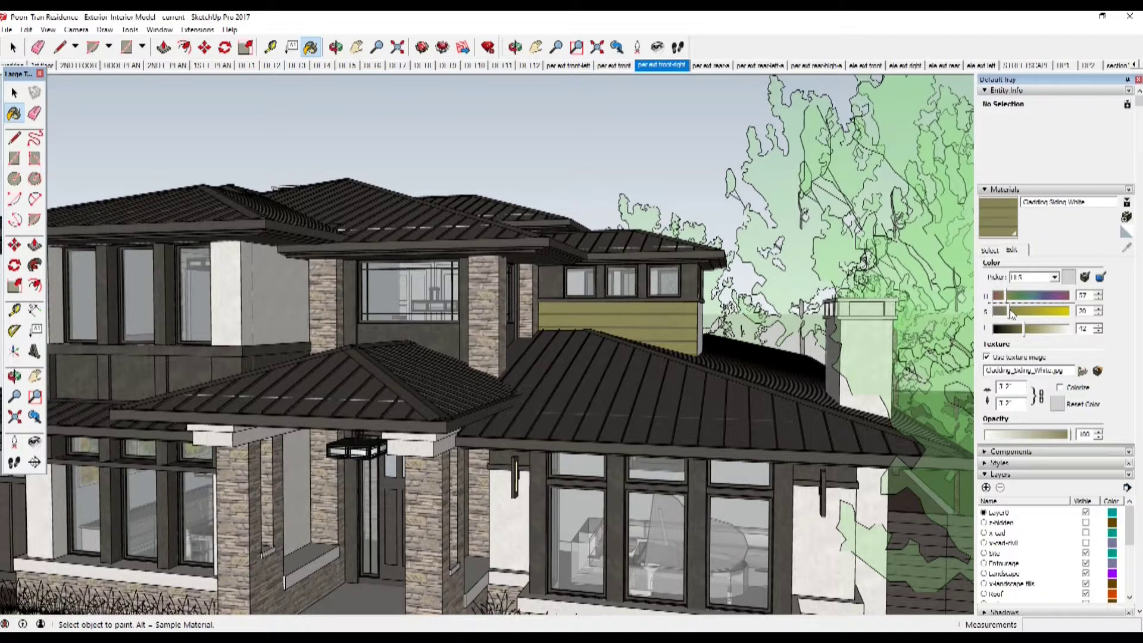
pyautogui.moveTo(1024, 329); pyautogui.dragTo(1040, 333)
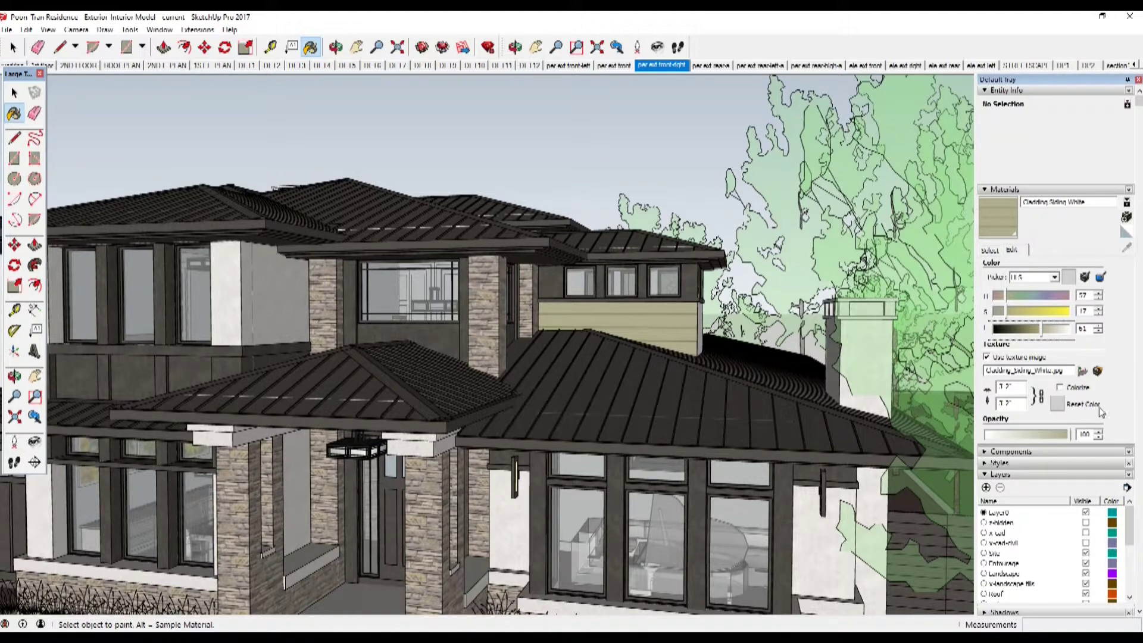
# Step: Try HSB and RGB, reset the siding to grey 207/207/207, then match the dark wall's colour
pyautogui.click(1055, 278)
pyautogui.click(1031, 300)
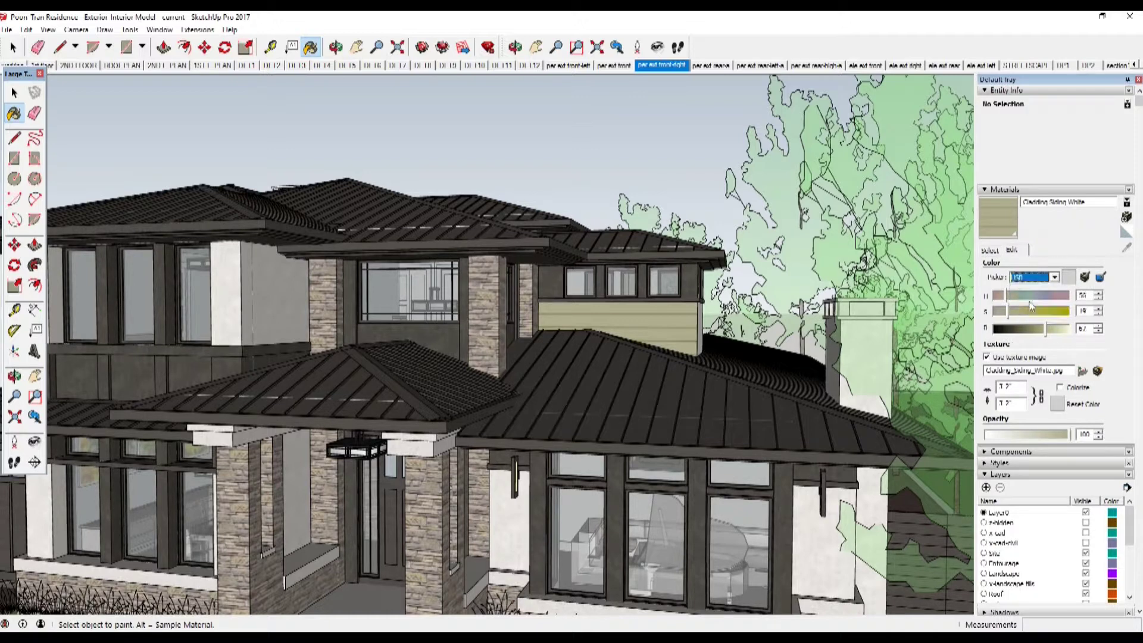
pyautogui.click(1055, 279)
pyautogui.click(1036, 306)
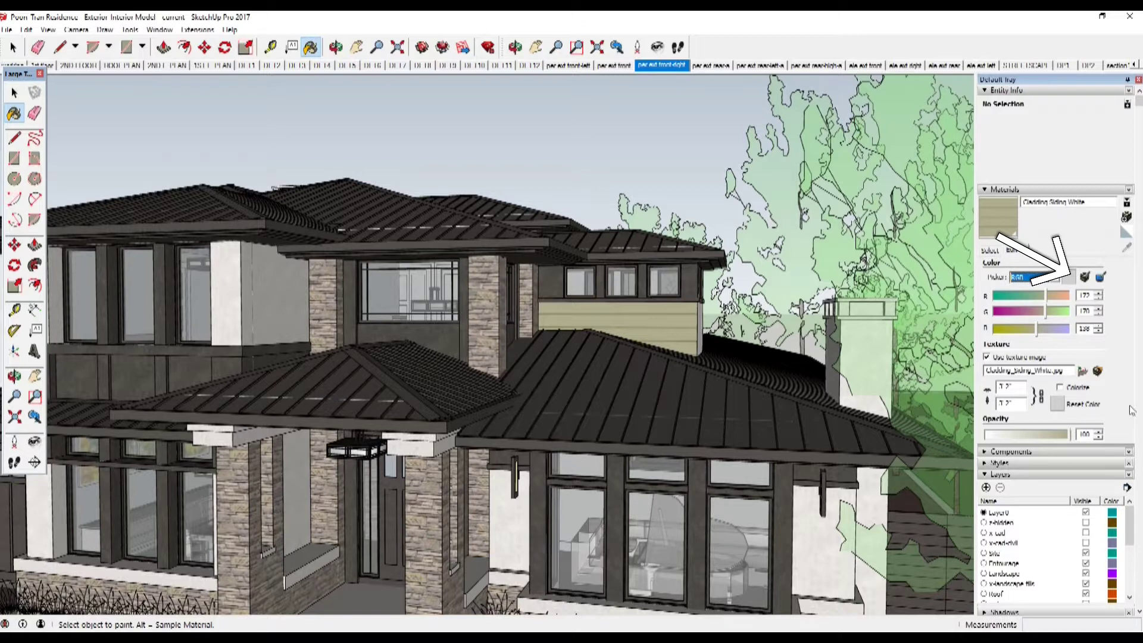
pyautogui.click(1070, 277)
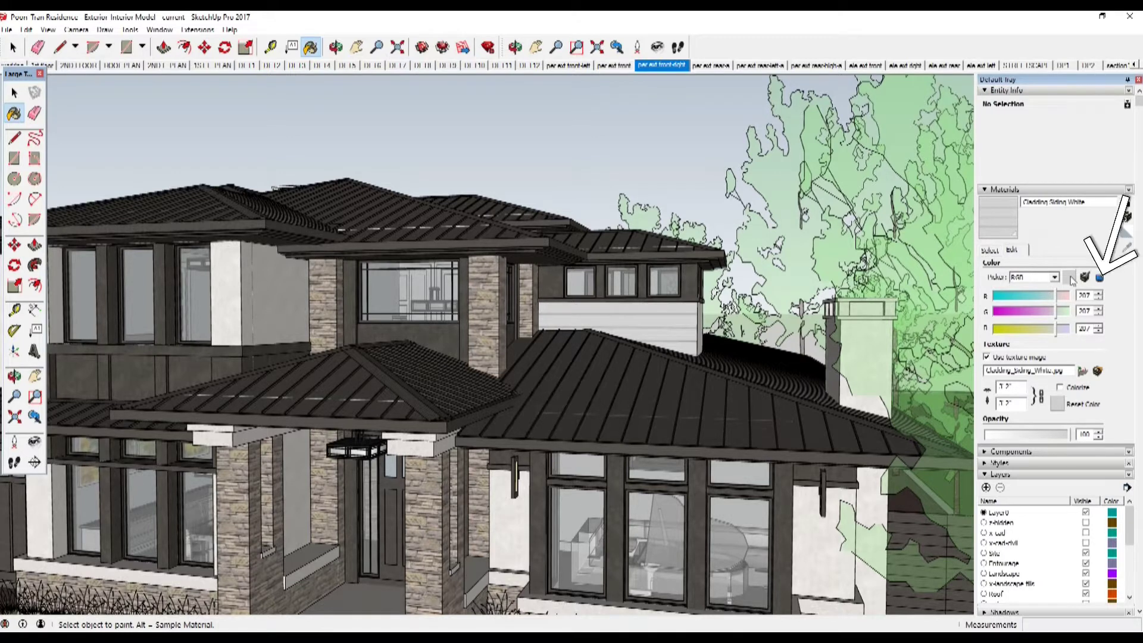
pyautogui.click(1101, 278)
pyautogui.click(557, 279)
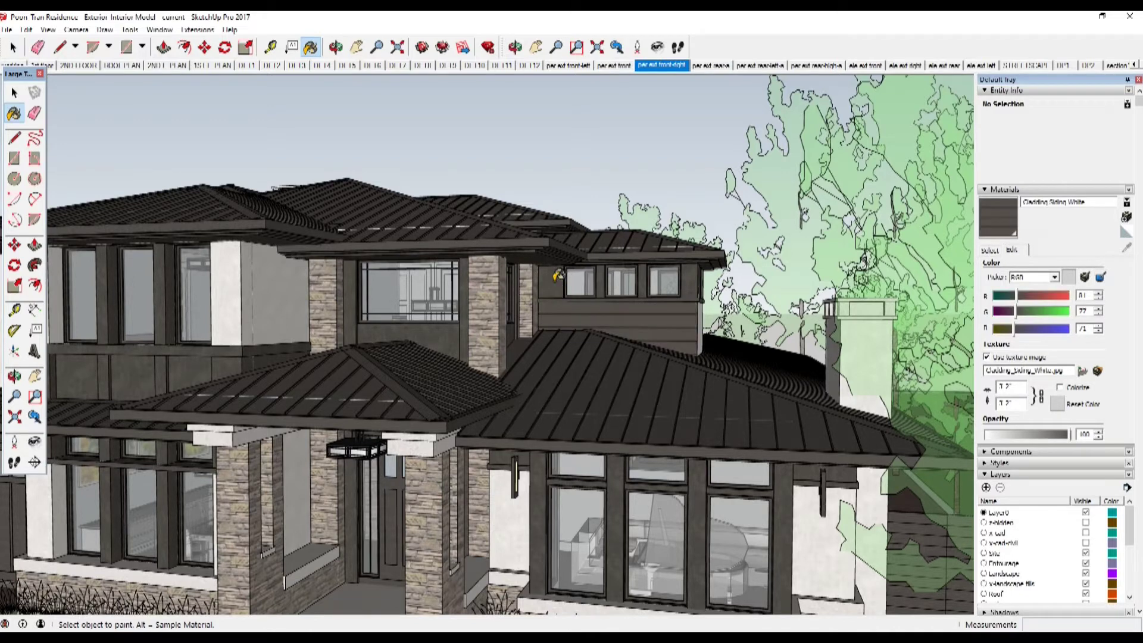